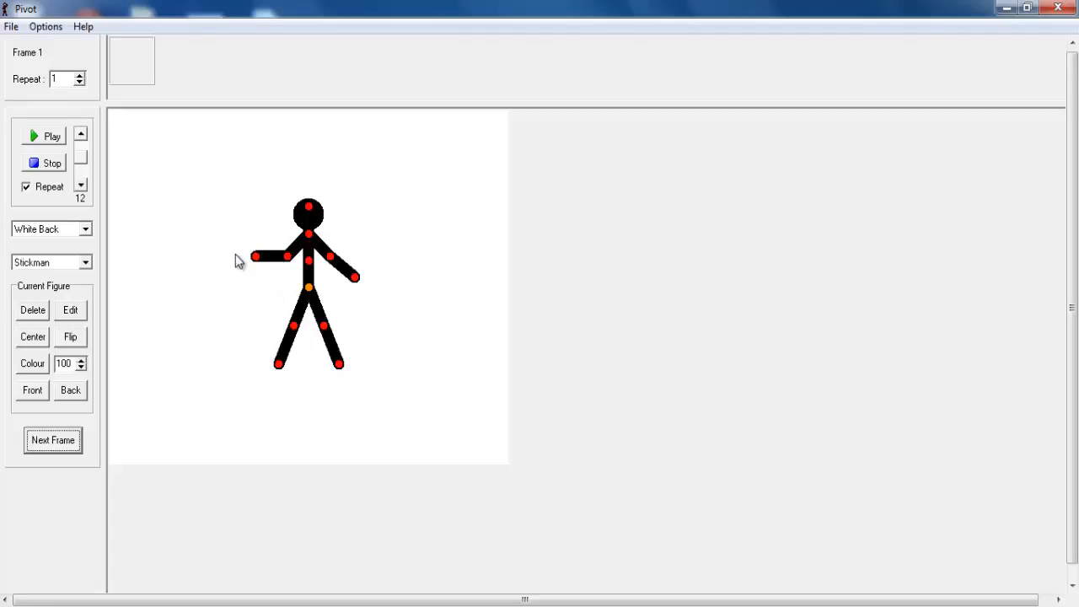
# Bend the default stickman's left-hand leg at the knee and raise its other leg out to the side.
pyautogui.moveTo(293, 325); pyautogui.dragTo(286, 358)
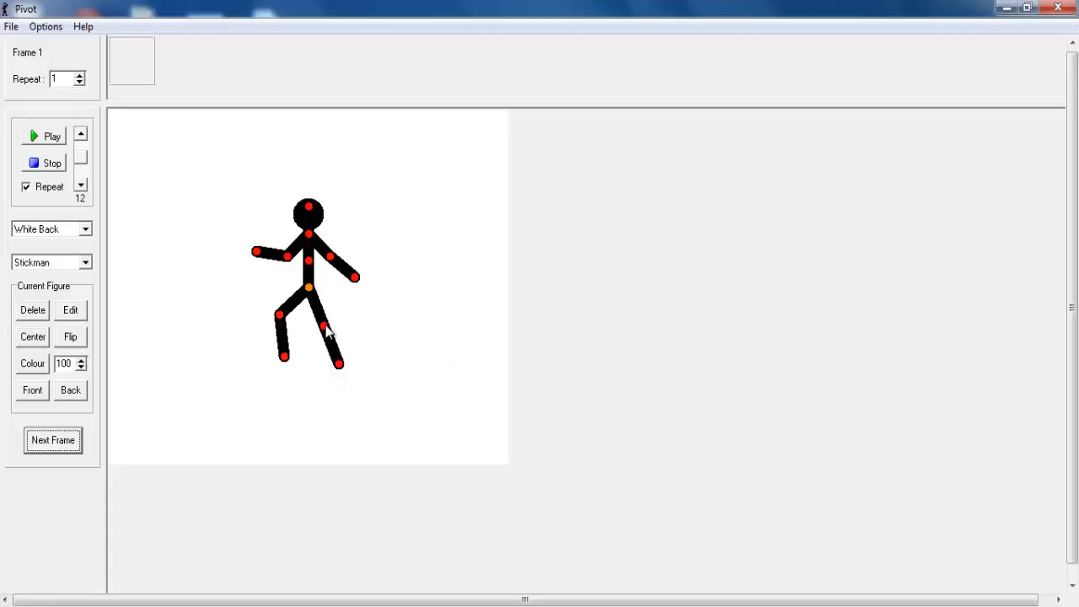
pyautogui.moveTo(327, 331); pyautogui.dragTo(356, 301)
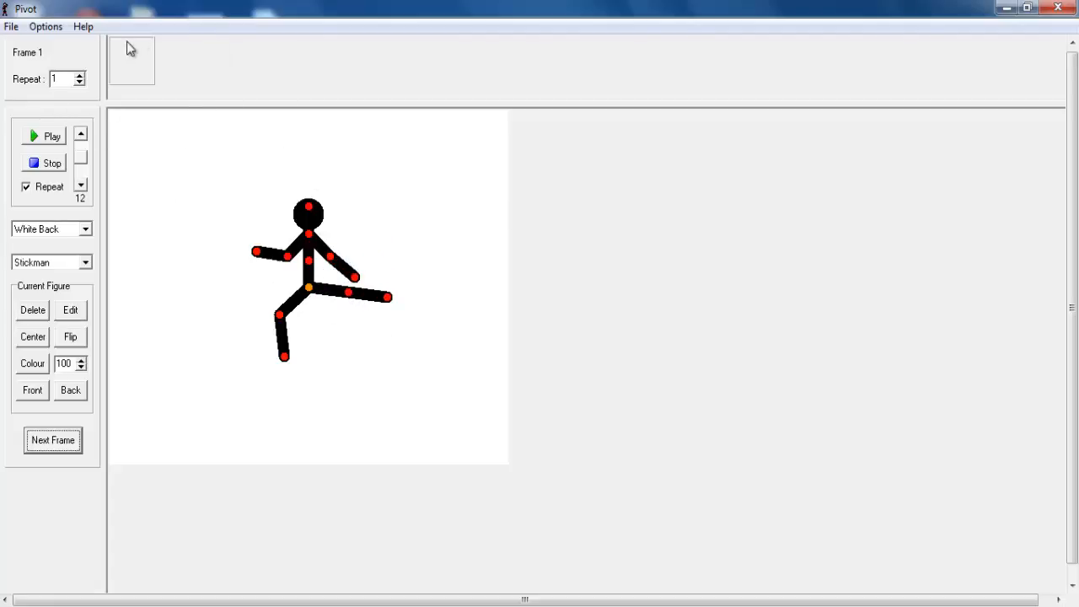
# Set the animation dimensions to a width of 1024 and a height of 768.
pyautogui.click(46, 26)
pyautogui.click(58, 37)
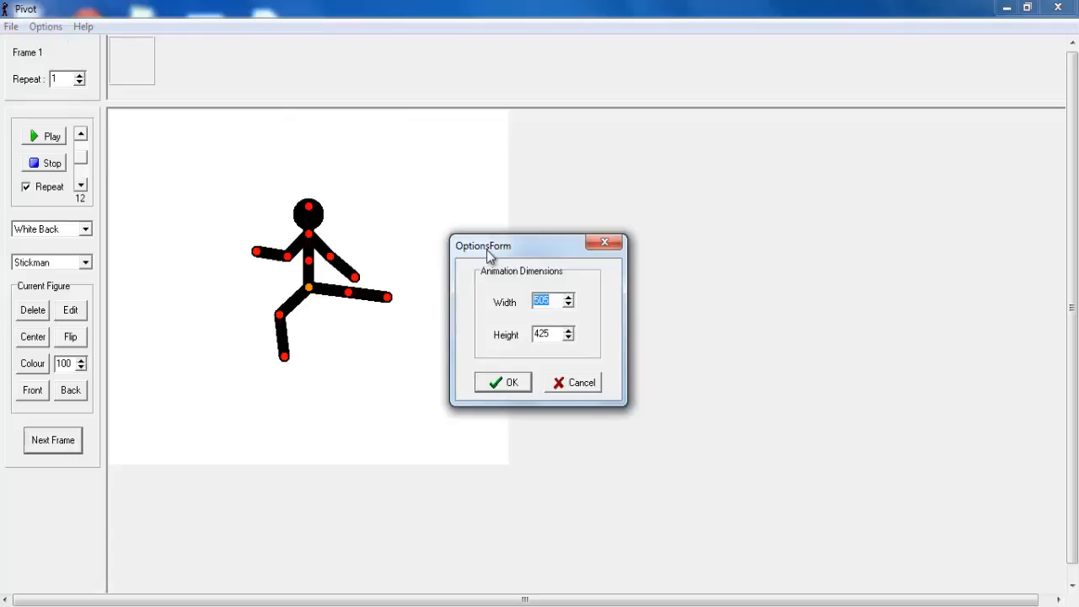
pyautogui.write('1024')
pyautogui.write('768')
pyautogui.click(506, 382)
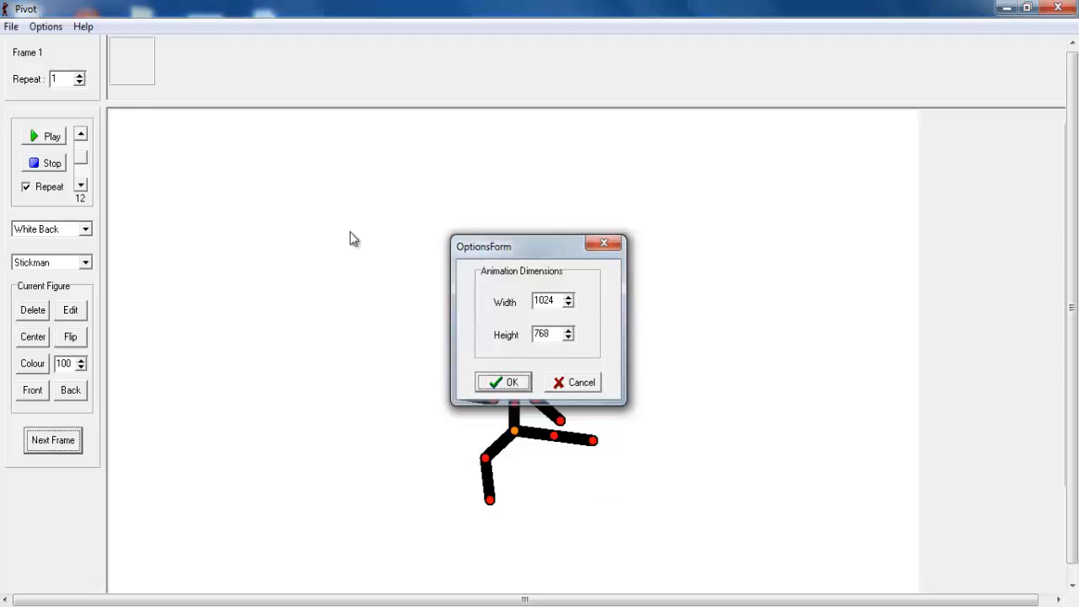
# Move the default stickman toward the left of the canvas and delete it from the frame.
pyautogui.moveTo(513, 433); pyautogui.dragTo(398, 440)
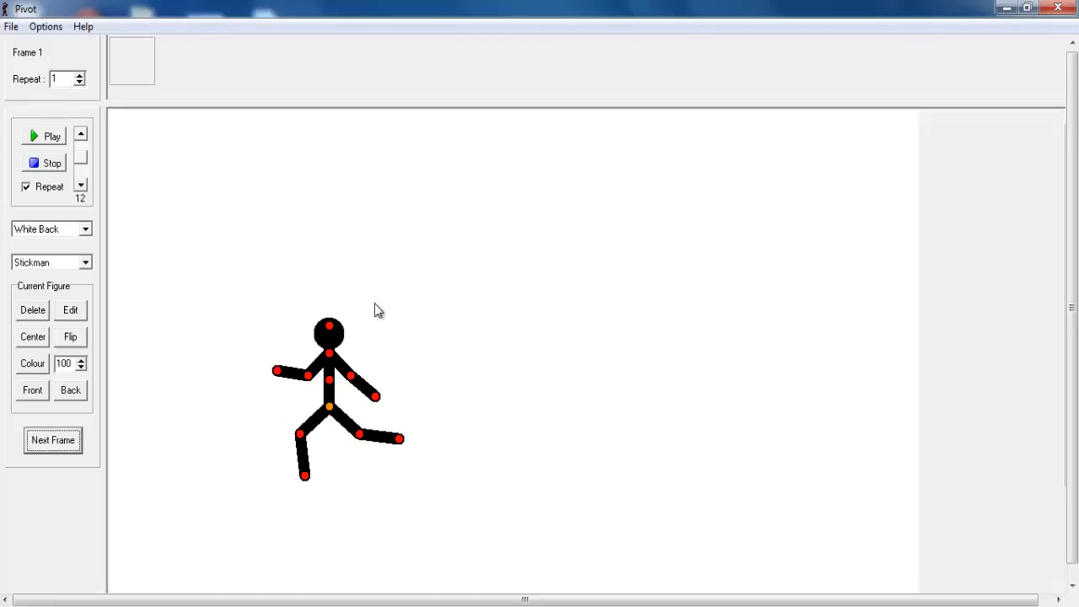
pyautogui.click(34, 315)
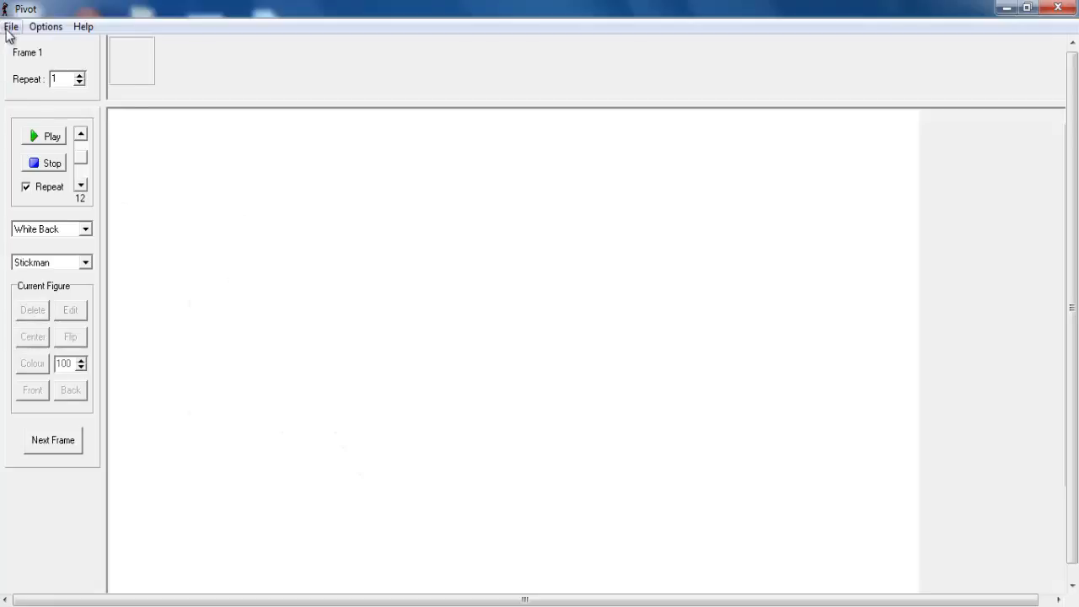
# Load the robocop_piv2.stk figure from the cops(and such) folder inside PEOPLE.
pyautogui.click(11, 27)
pyautogui.click(35, 120)
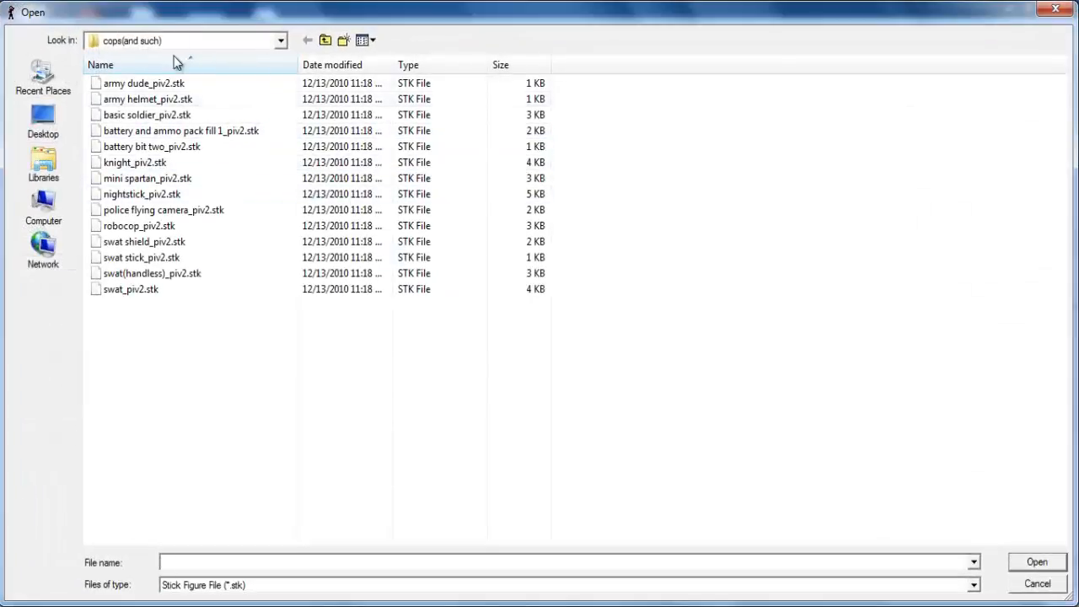
pyautogui.click(325, 40)
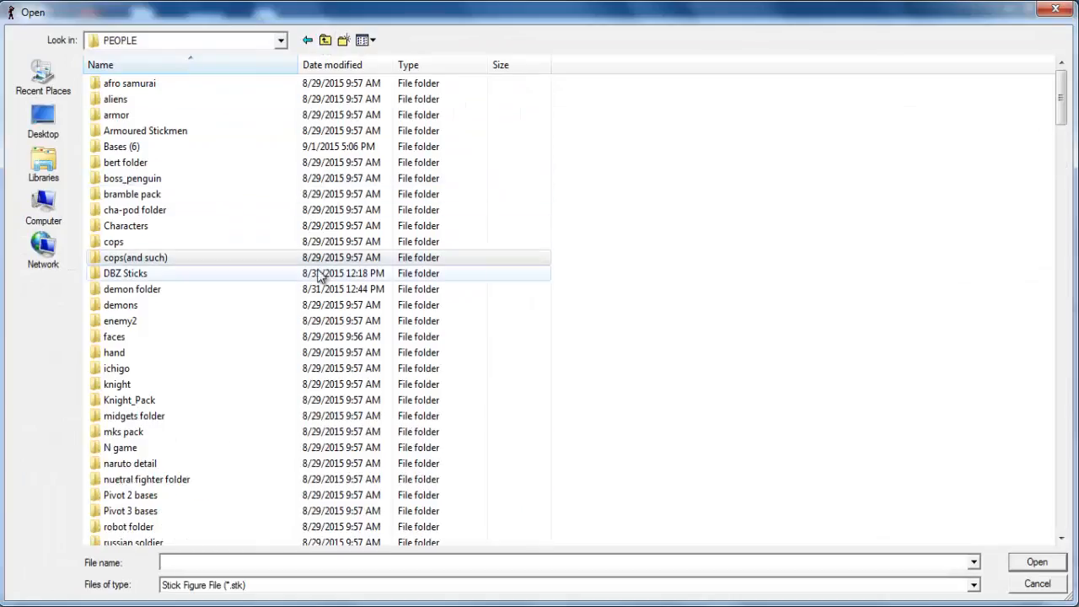
pyautogui.click(329, 41)
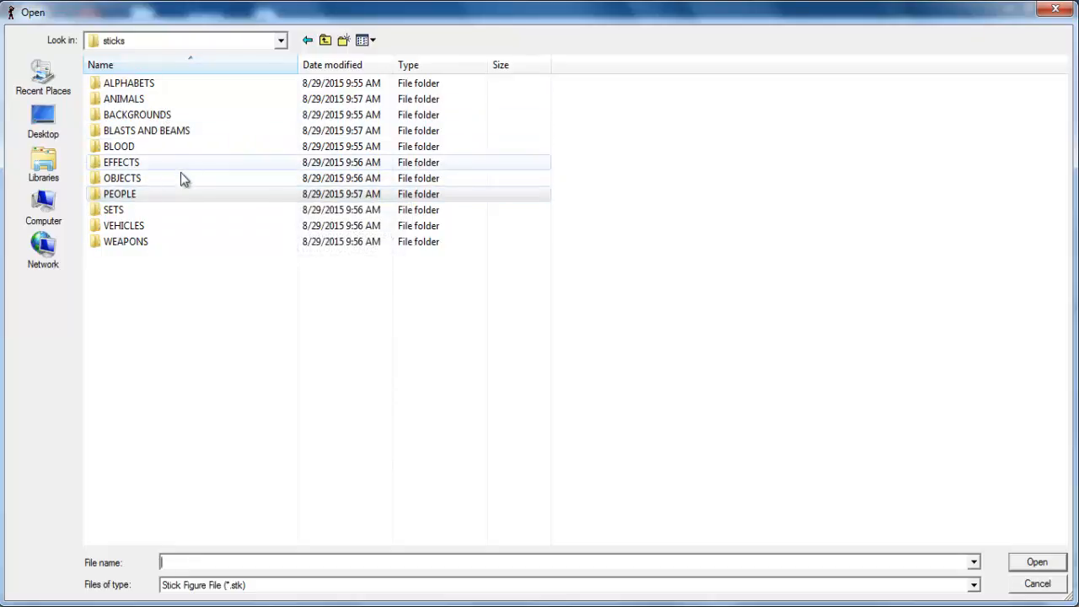
pyautogui.doubleClick(132, 192)
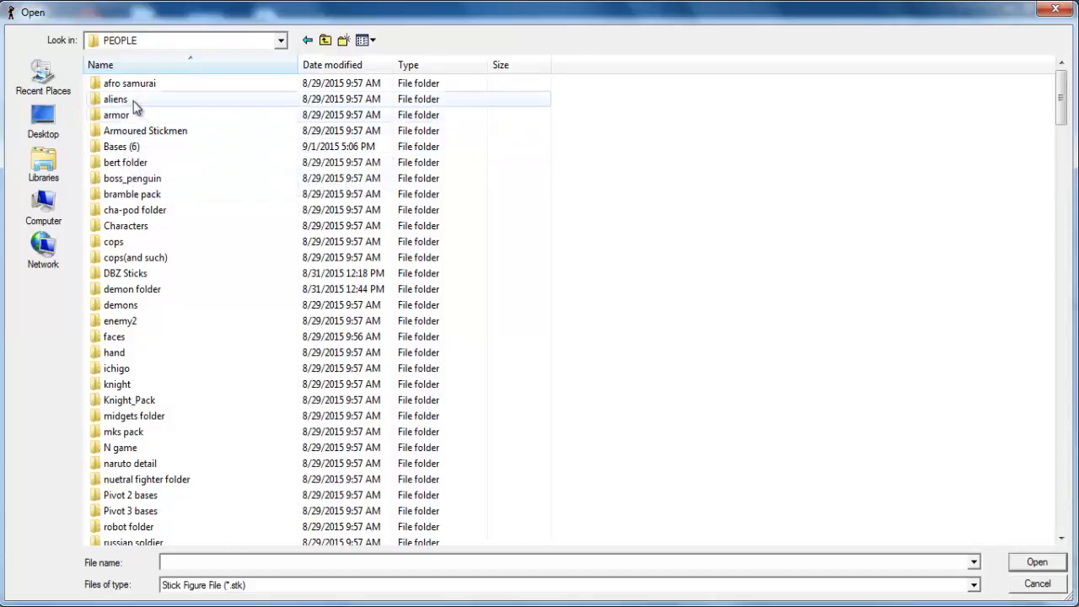
pyautogui.doubleClick(135, 260)
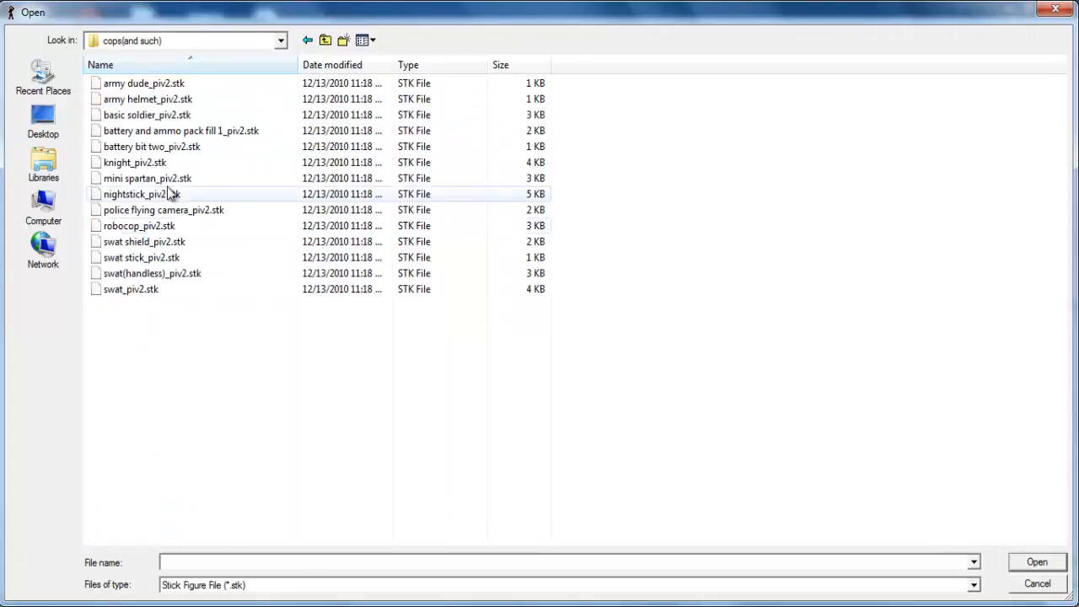
pyautogui.doubleClick(139, 226)
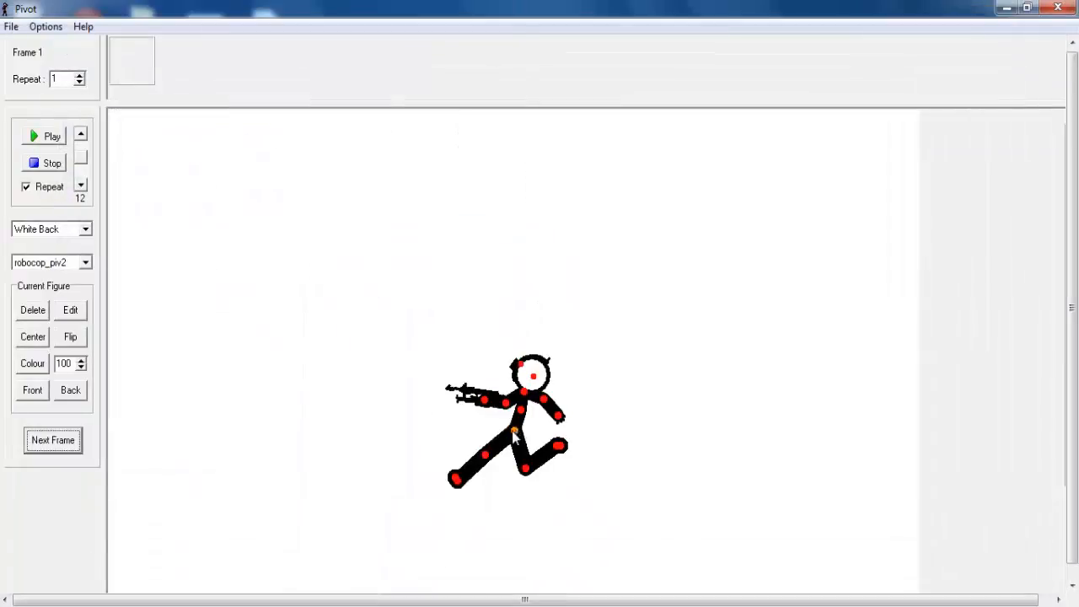
# Place the robocop figure at the left of the canvas in a standing pose and flip it to face right.
pyautogui.moveTo(514, 434); pyautogui.dragTo(286, 347)
pyautogui.moveTo(345, 377); pyautogui.dragTo(333, 428)
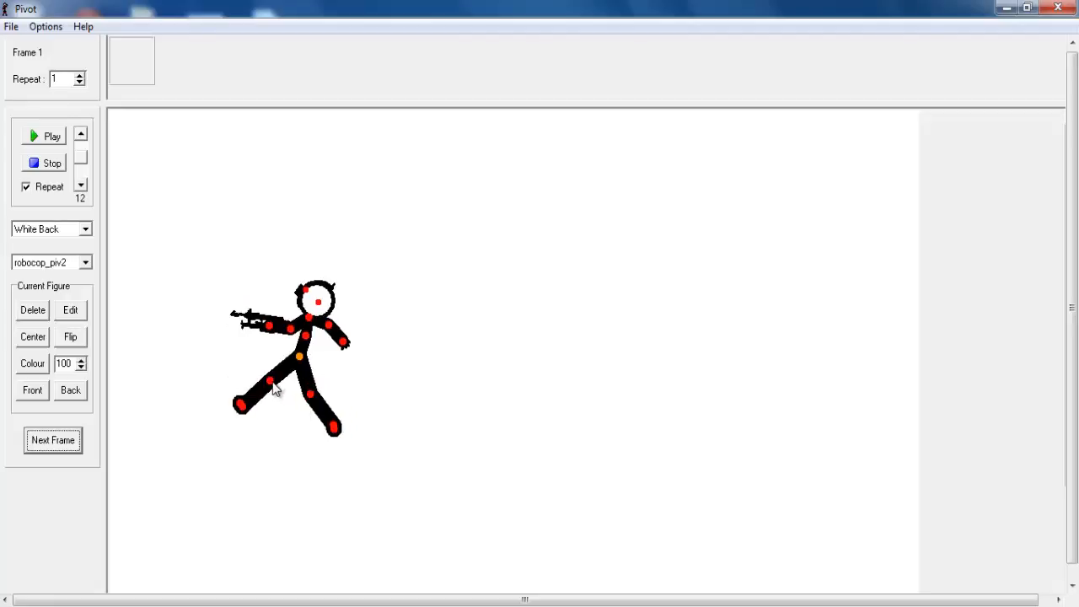
pyautogui.moveTo(274, 388); pyautogui.dragTo(224, 368)
pyautogui.click(70, 337)
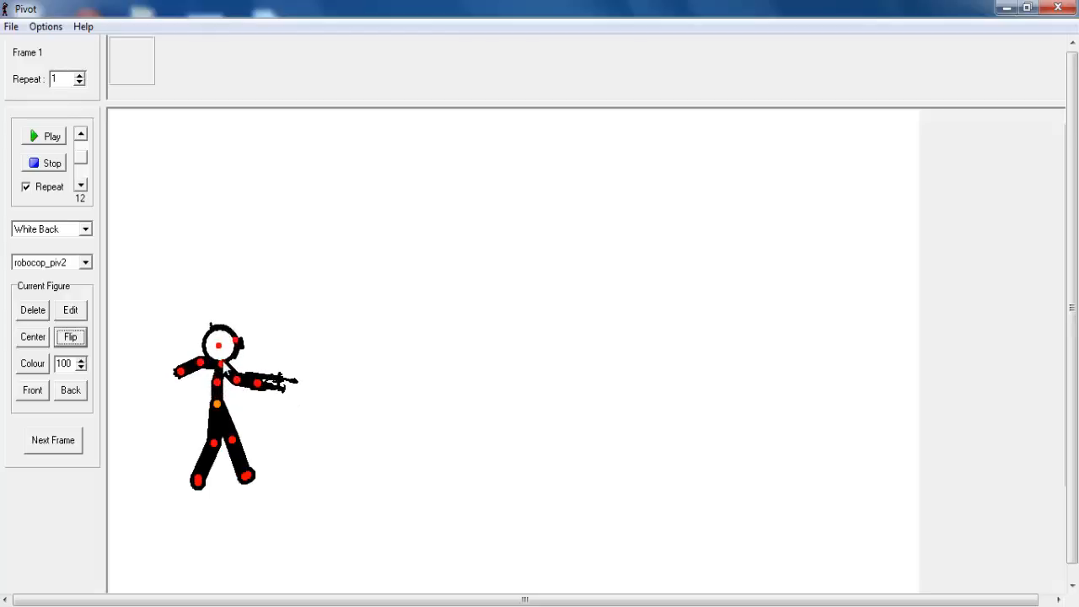
# Load the army dude_piv2.stk figure and place it at the right side of the canvas, opposite the robocop figure.
pyautogui.click(11, 23)
pyautogui.press('Left')
pyautogui.moveTo(14, 29)
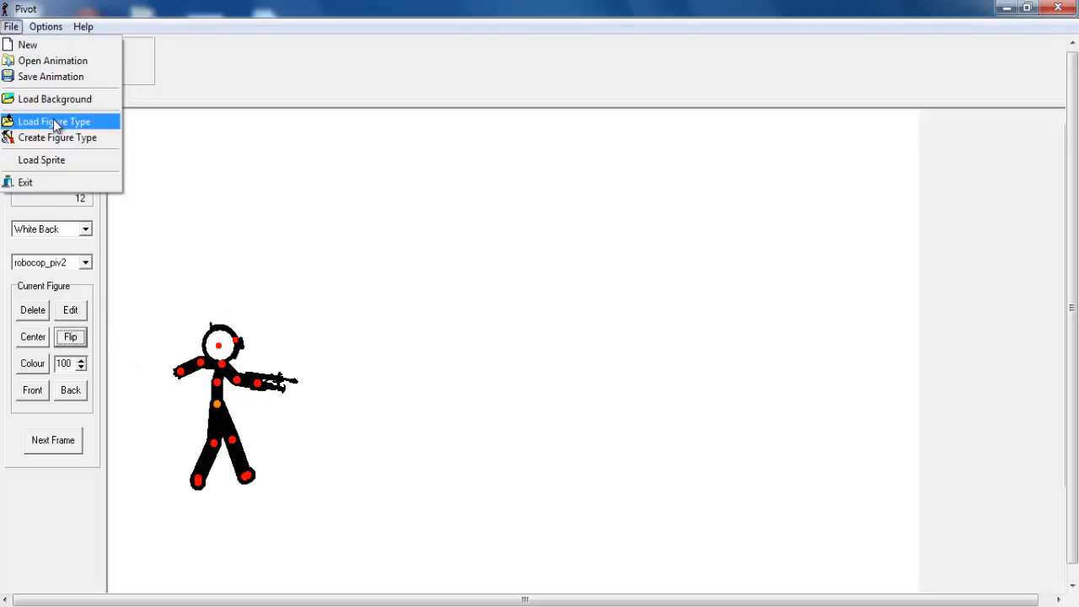
pyautogui.click(56, 125)
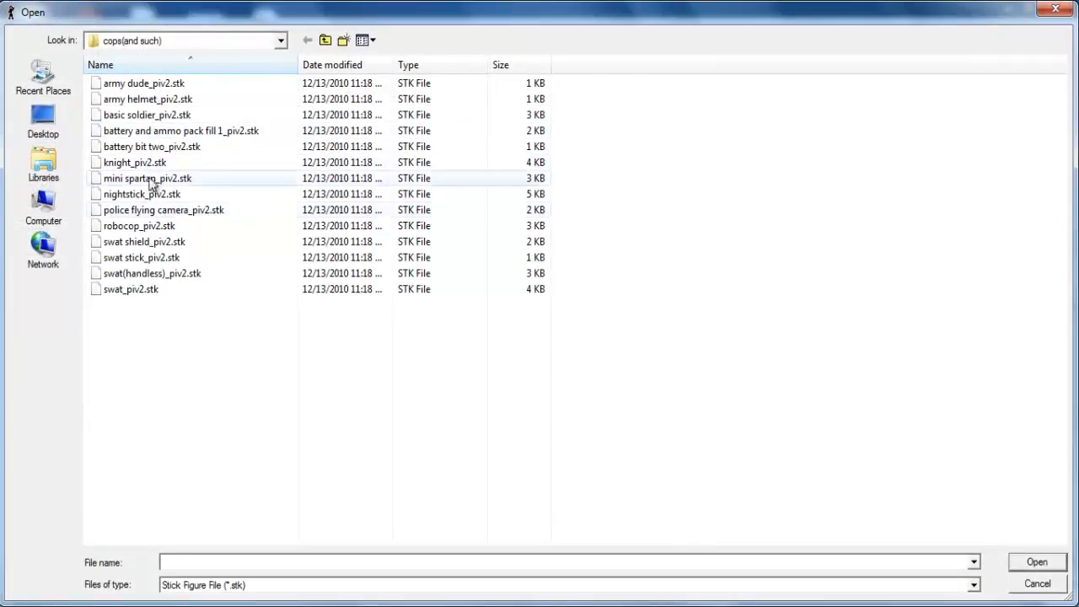
pyautogui.doubleClick(147, 84)
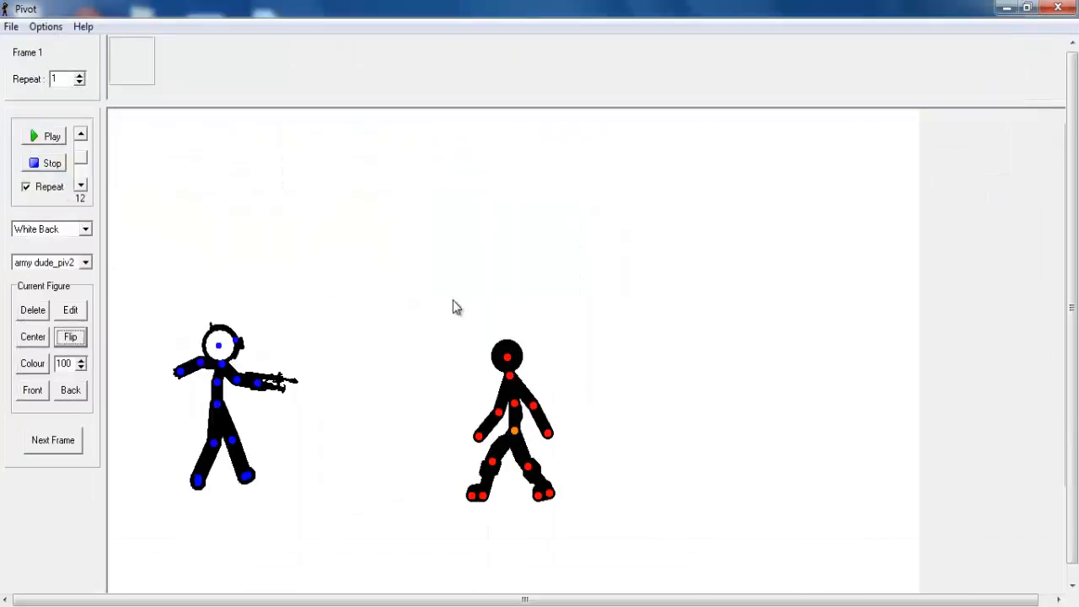
pyautogui.moveTo(514, 435); pyautogui.dragTo(786, 407)
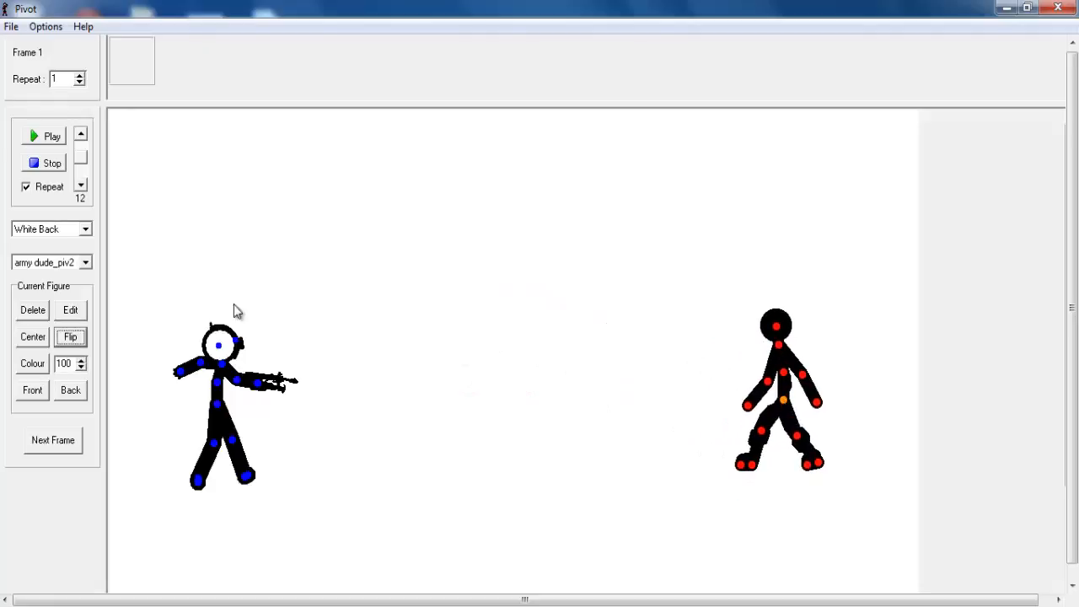
# Create a new figure type consisting of one long horizontal line, thickened into a wide bar.
pyautogui.click(11, 26)
pyautogui.click(11, 26)
pyautogui.click(11, 26)
pyautogui.click(52, 137)
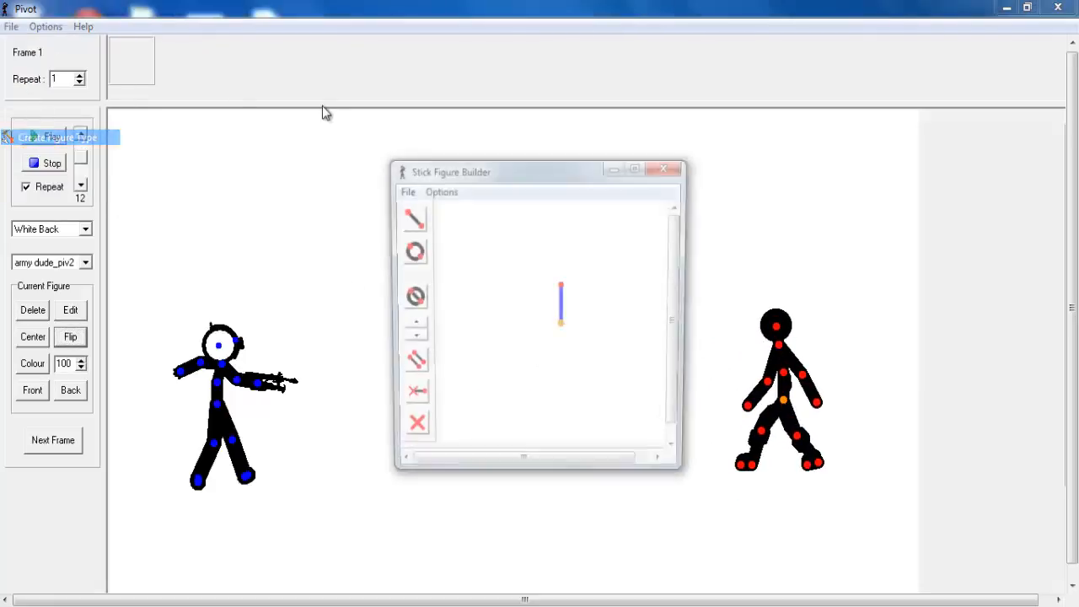
pyautogui.click(638, 168)
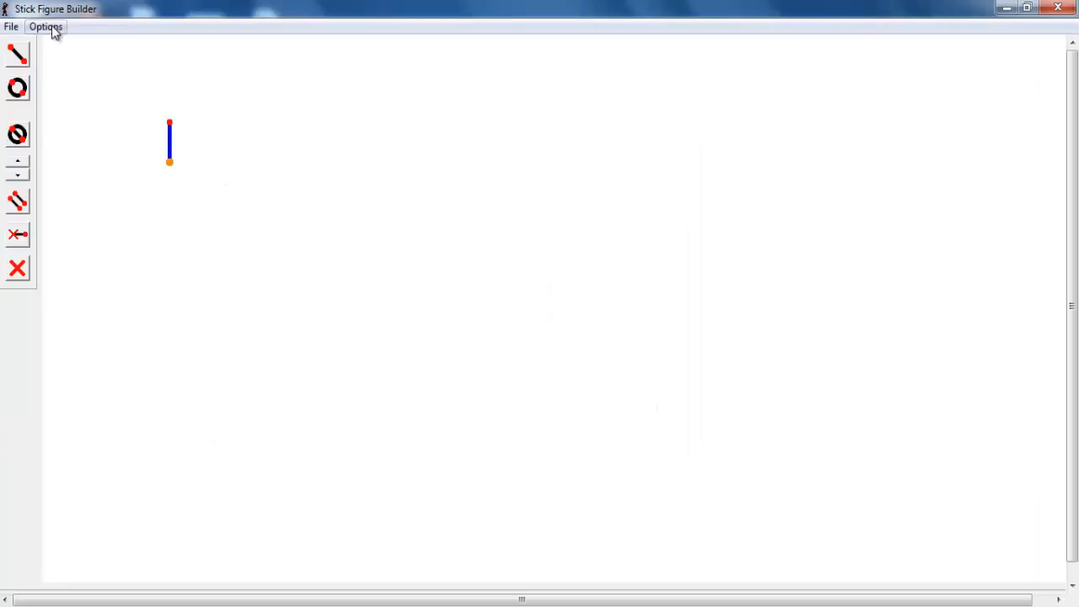
pyautogui.click(52, 28)
pyautogui.click(77, 62)
pyautogui.moveTo(171, 124); pyautogui.dragTo(977, 163)
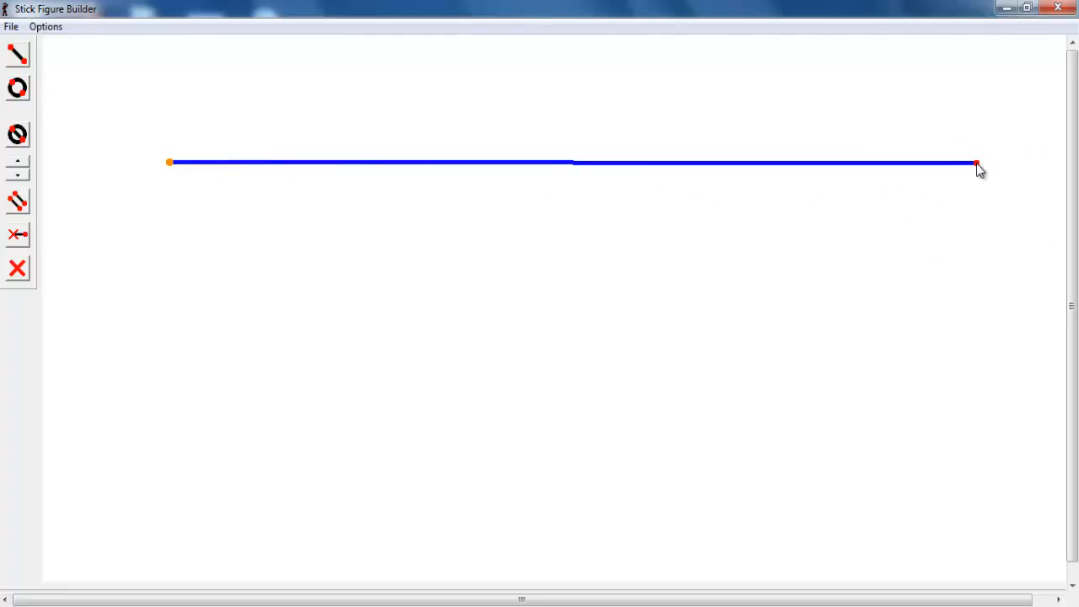
pyautogui.click(17, 164)
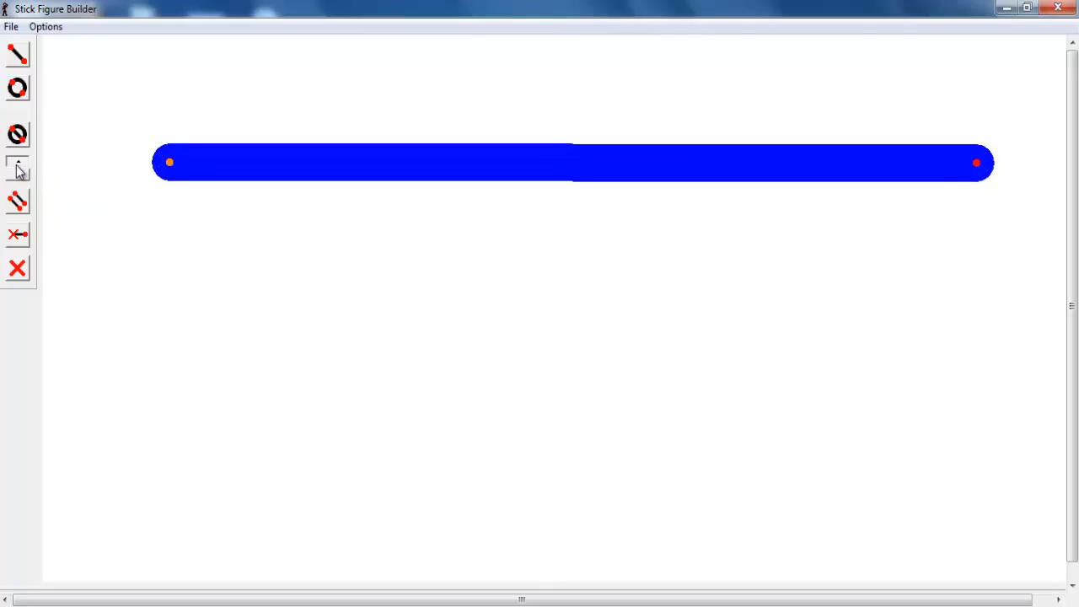
# Add the bar to the animation as "floor" and position it beneath both figures, starting at the canvas's left edge.
pyautogui.click(19, 28)
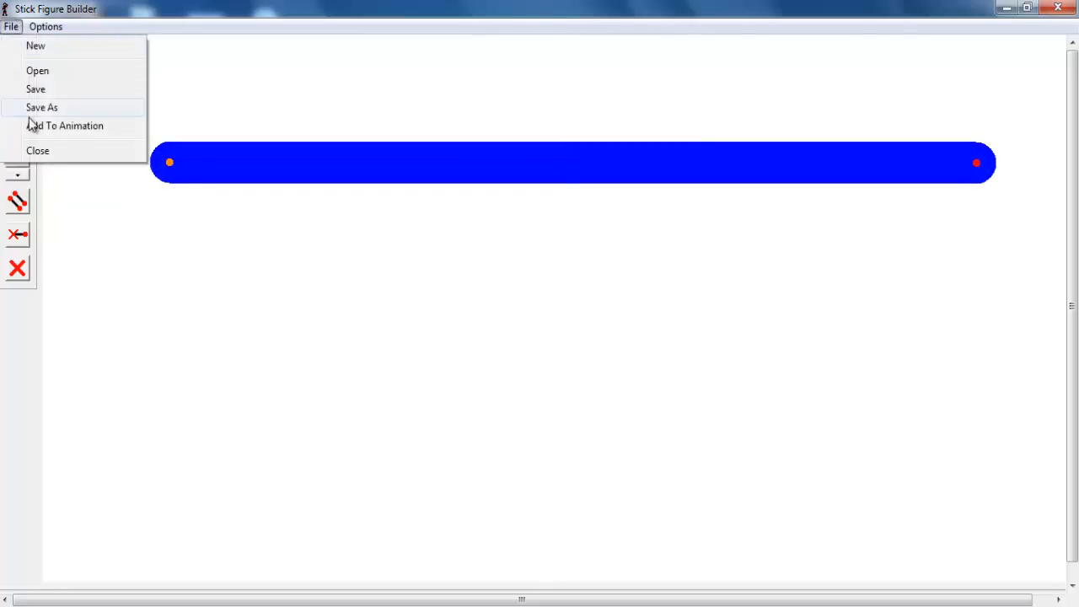
pyautogui.click(37, 126)
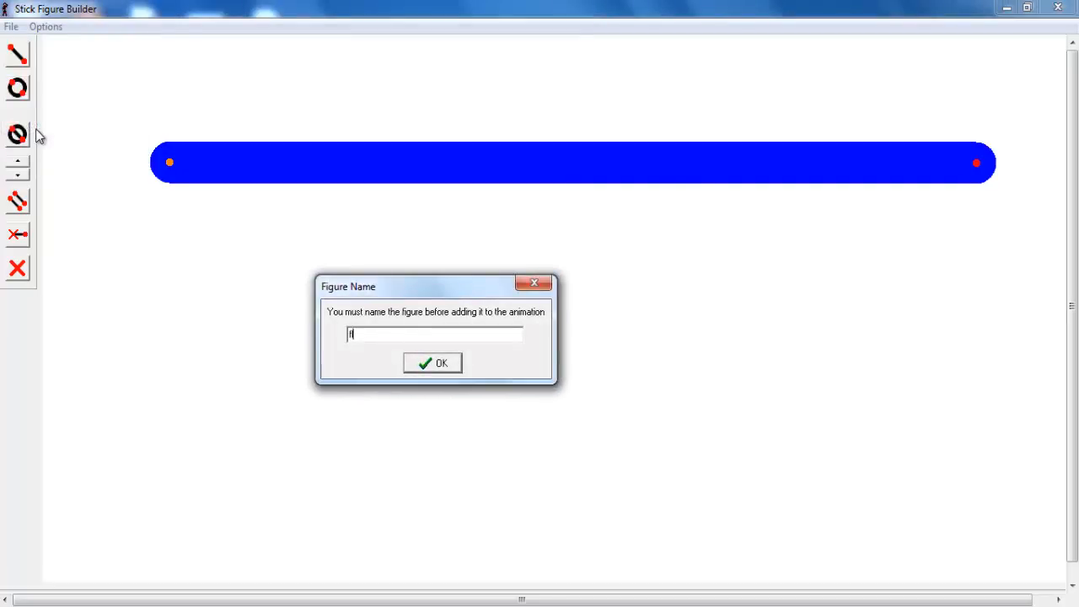
pyautogui.write('floor')
pyautogui.press('Return')
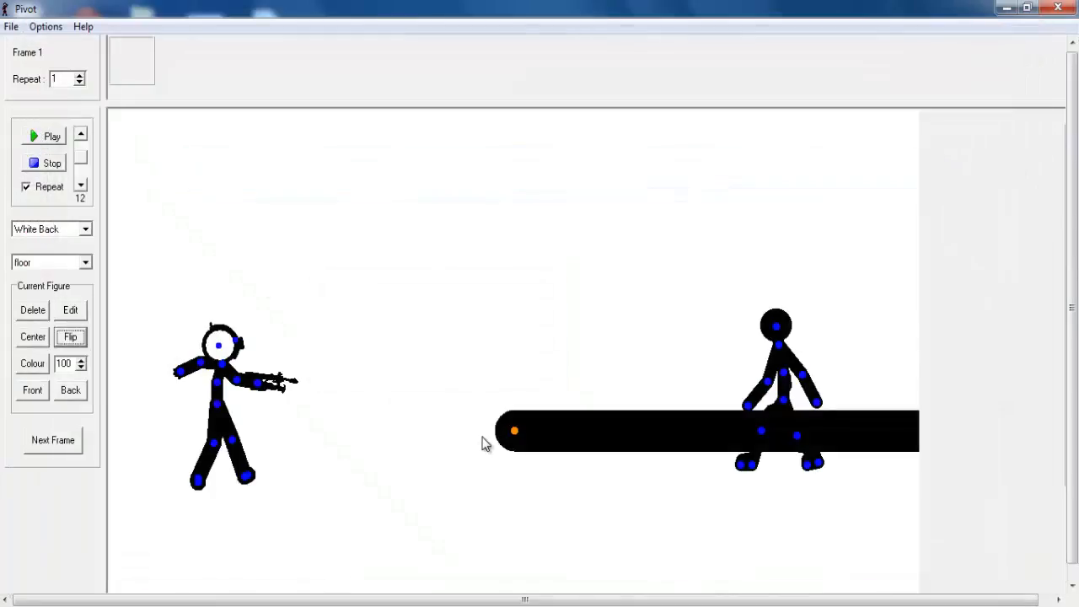
pyautogui.moveTo(514, 432); pyautogui.dragTo(123, 501)
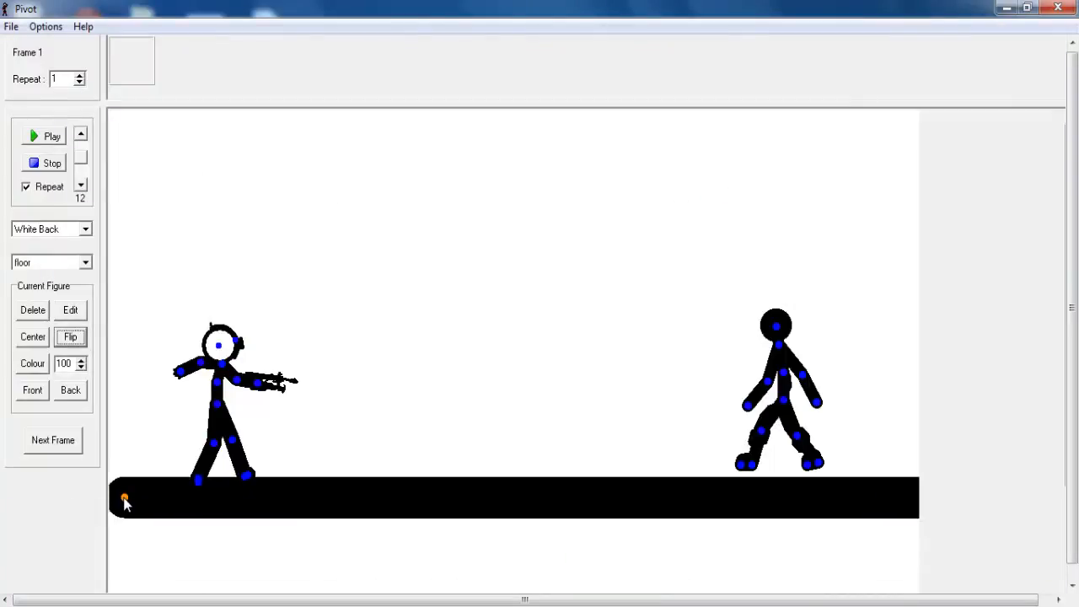
# Accept black as the floor's colour and recolour the robocop figure bright blue.
pyautogui.click(38, 368)
pyautogui.click(480, 378)
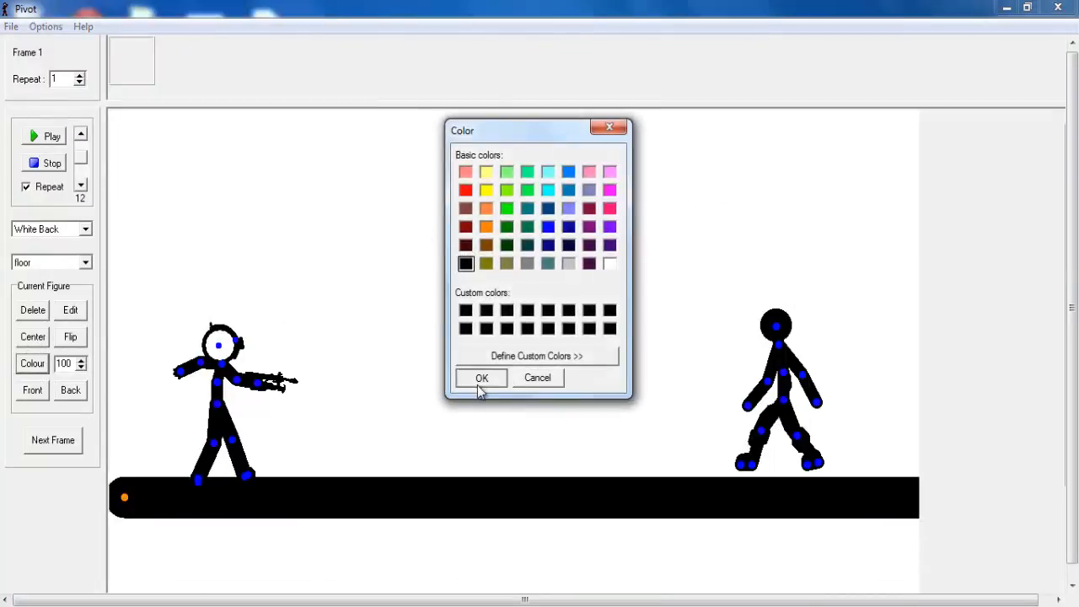
pyautogui.click(218, 411)
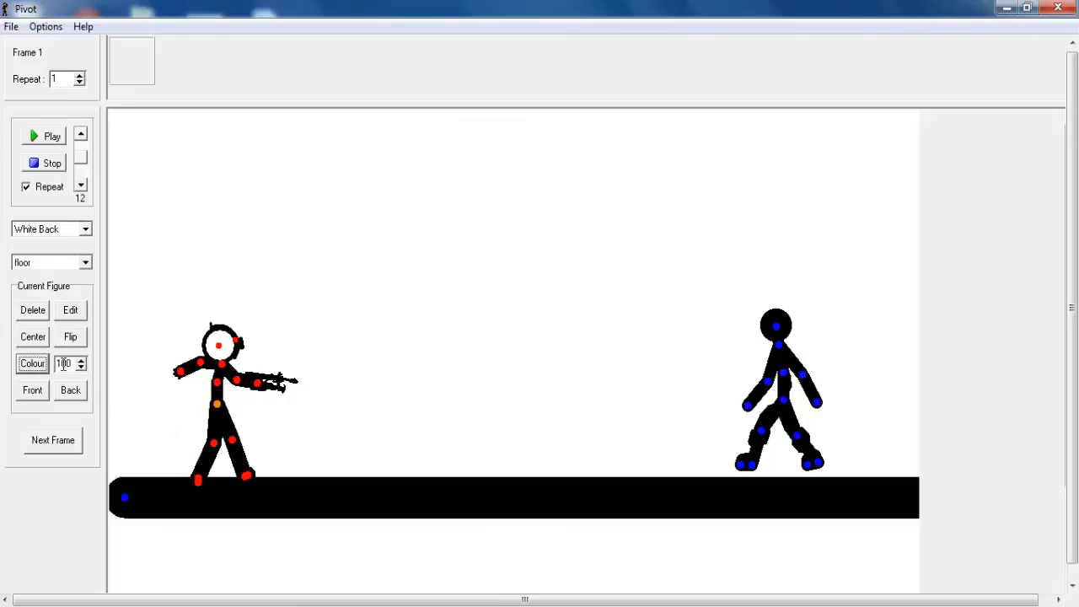
pyautogui.click(33, 367)
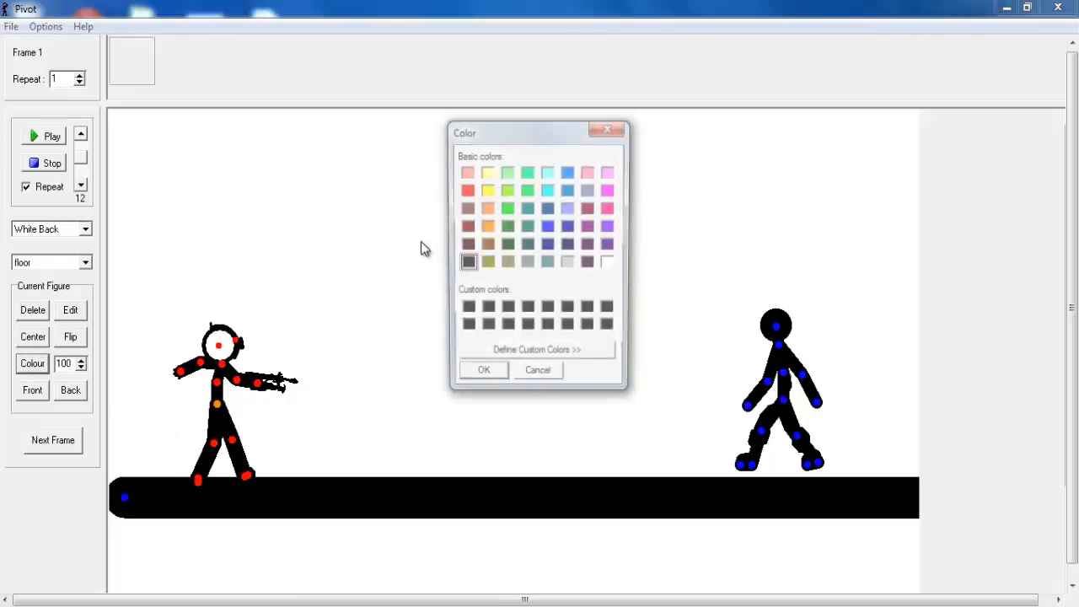
pyautogui.click(568, 173)
pyautogui.click(488, 379)
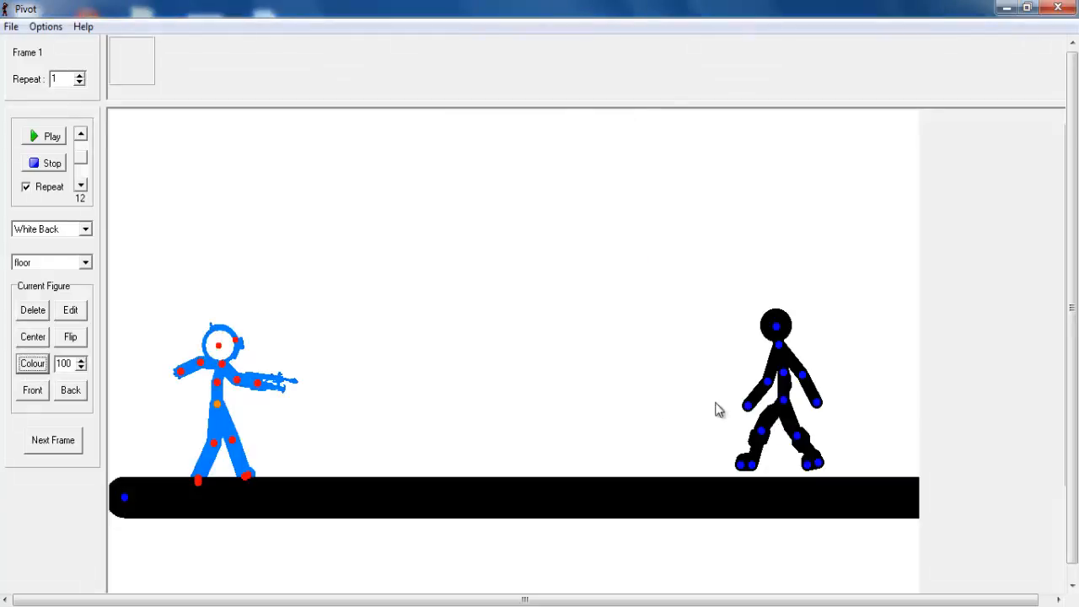
# Lower the army dude figure onto the floor, recolour it dark green and nudge it slightly up and left.
pyautogui.click(788, 405)
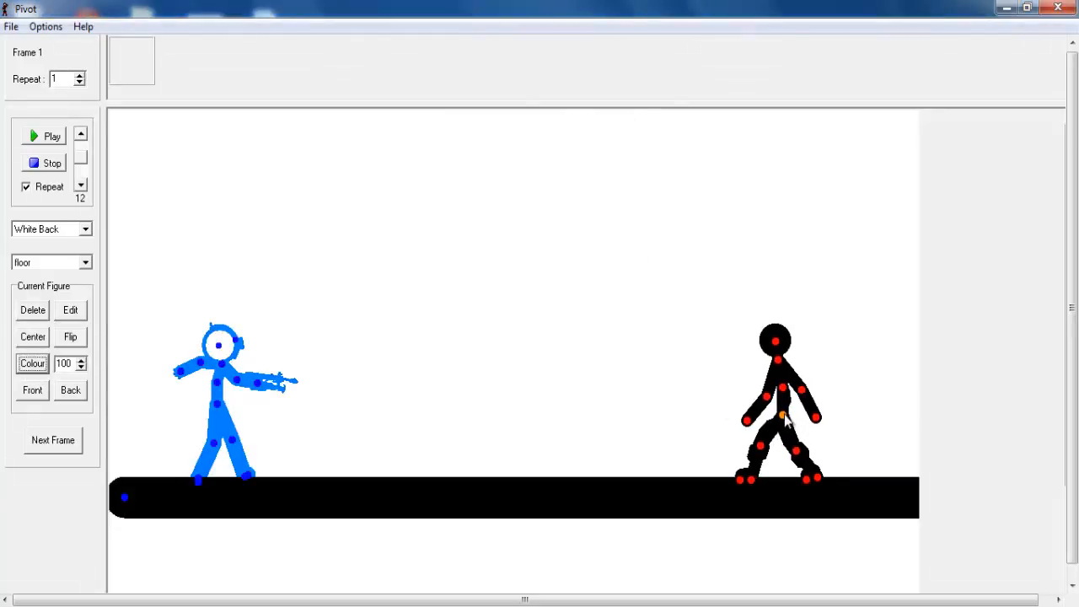
pyautogui.click(35, 363)
pyautogui.click(527, 227)
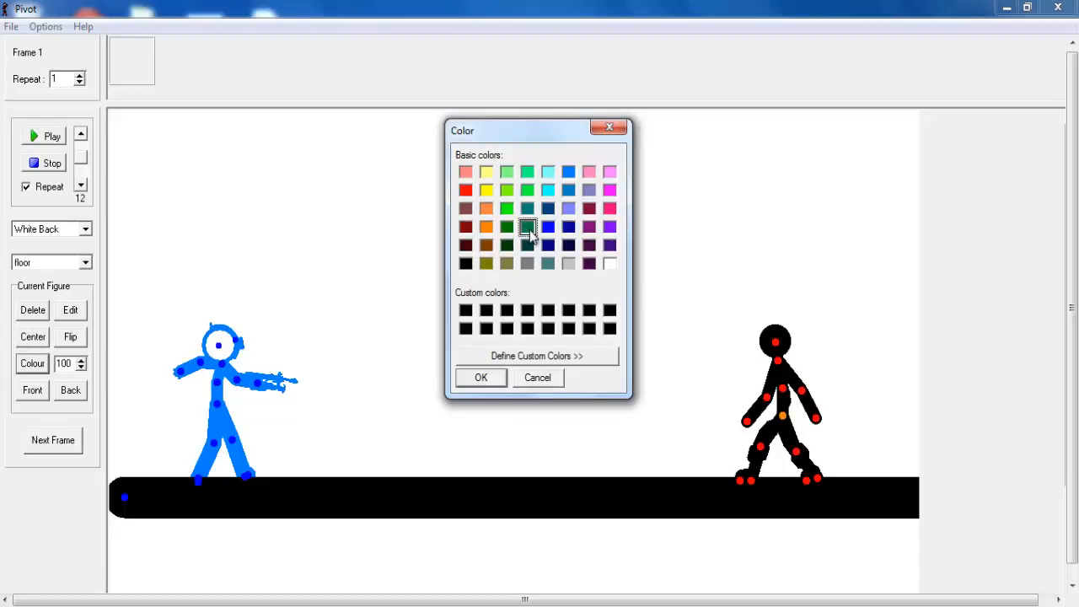
pyautogui.click(507, 228)
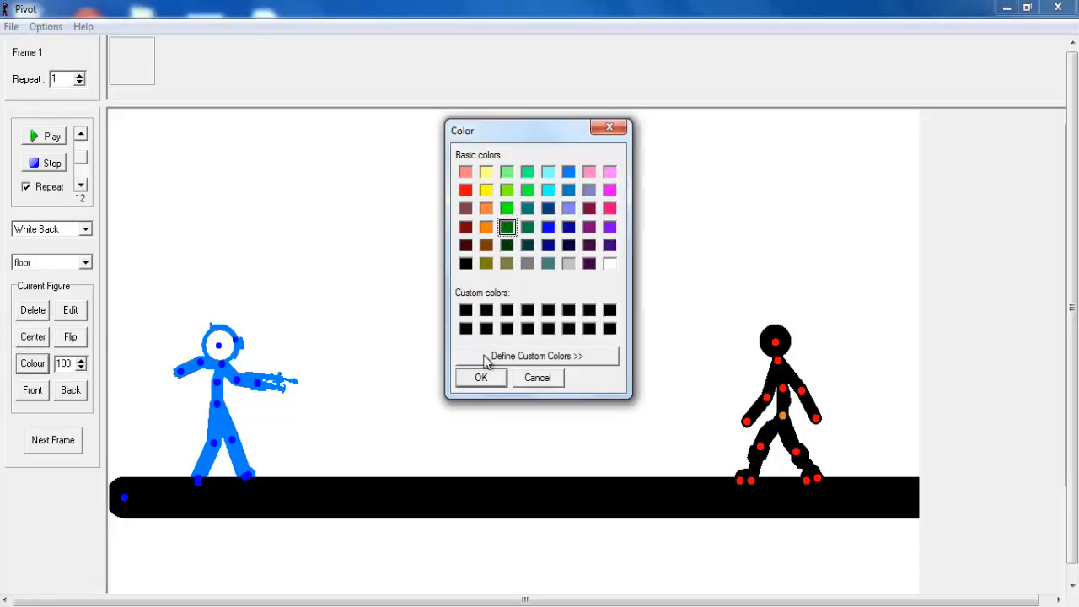
pyautogui.click(480, 377)
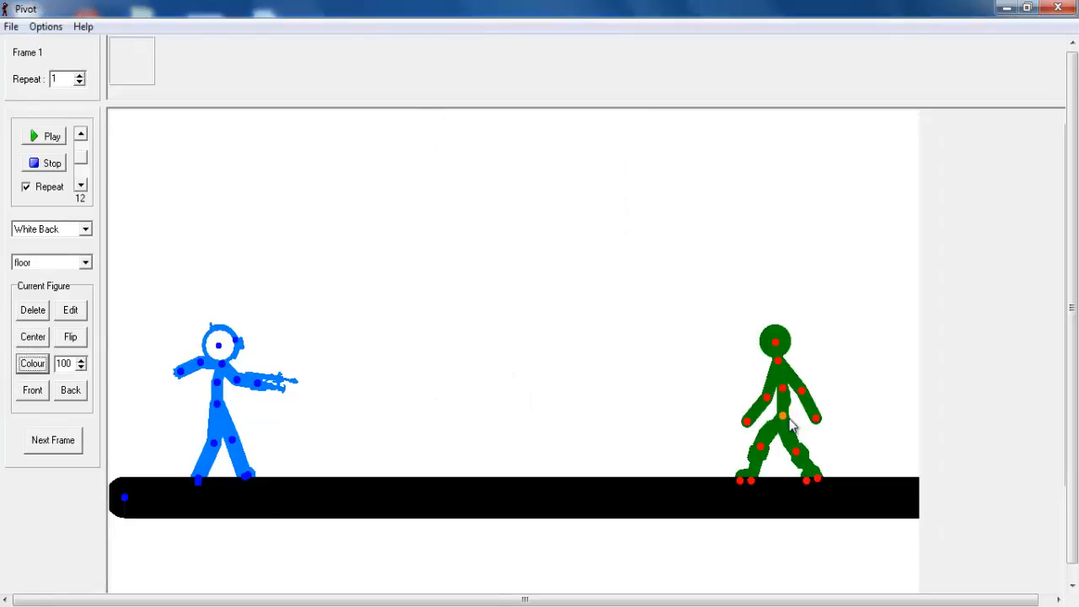
pyautogui.moveTo(782, 419); pyautogui.dragTo(778, 415)
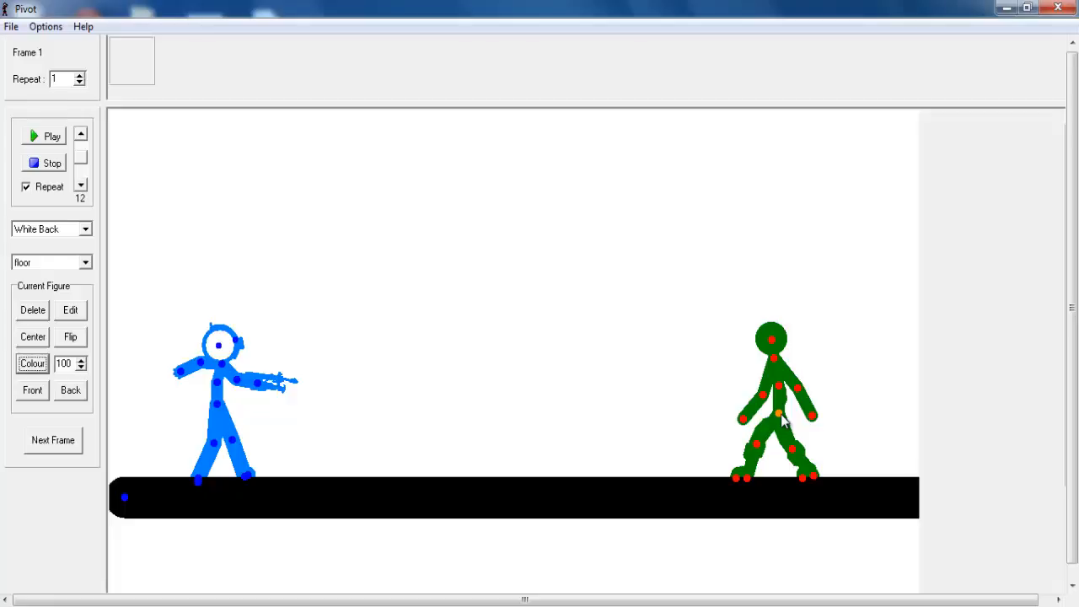
# Add four identical frames of the two figures' standing pose to the animation.
pyautogui.click(71, 442)
pyautogui.click(72, 445)
pyautogui.click(72, 445)
pyautogui.click(72, 444)
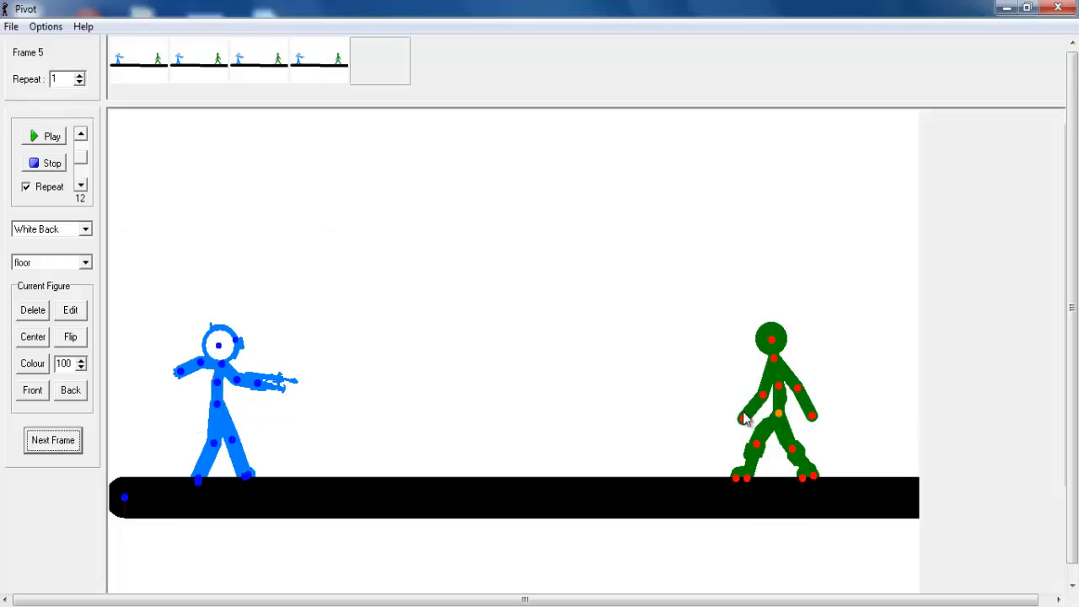
# In frame 5, lean the army dude's torso toward the robocop and swing both bent arms out behind its back.
pyautogui.moveTo(744, 419); pyautogui.dragTo(833, 356)
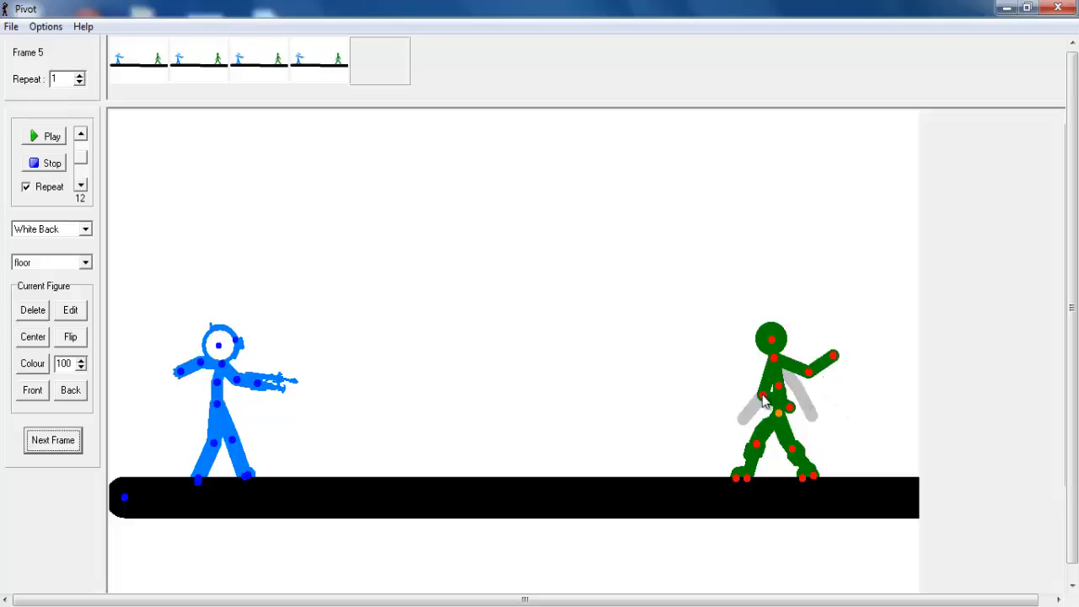
pyautogui.moveTo(764, 403)
pyautogui.mouseDown()
pyautogui.moveTo(822, 379)
pyautogui.moveTo(822, 390)
pyautogui.moveTo(773, 393)
pyautogui.mouseUp()
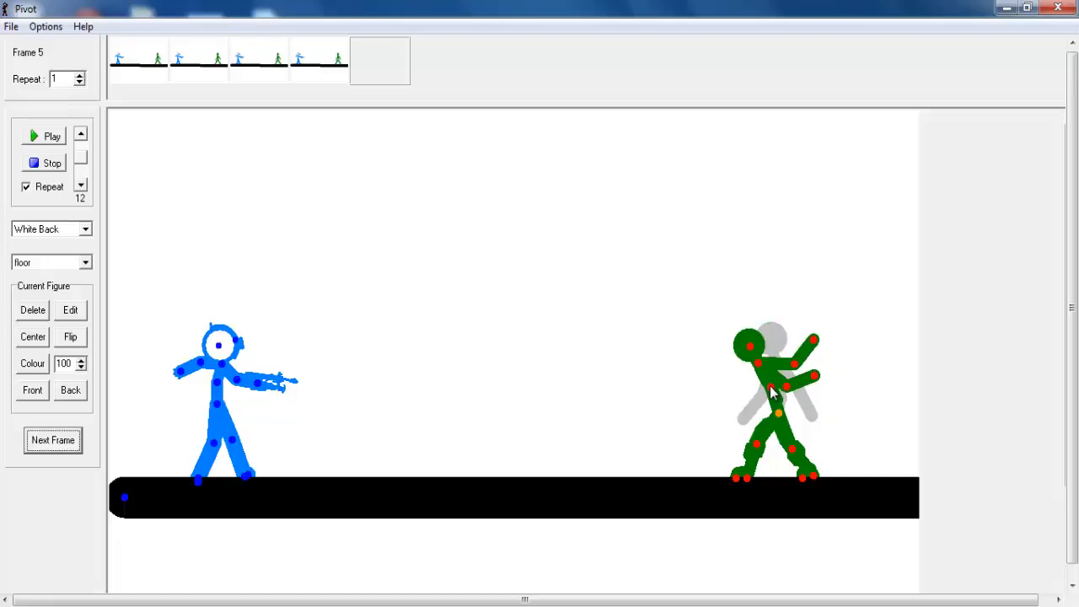
pyautogui.moveTo(815, 340); pyautogui.dragTo(807, 408)
pyautogui.moveTo(823, 366); pyautogui.dragTo(820, 378)
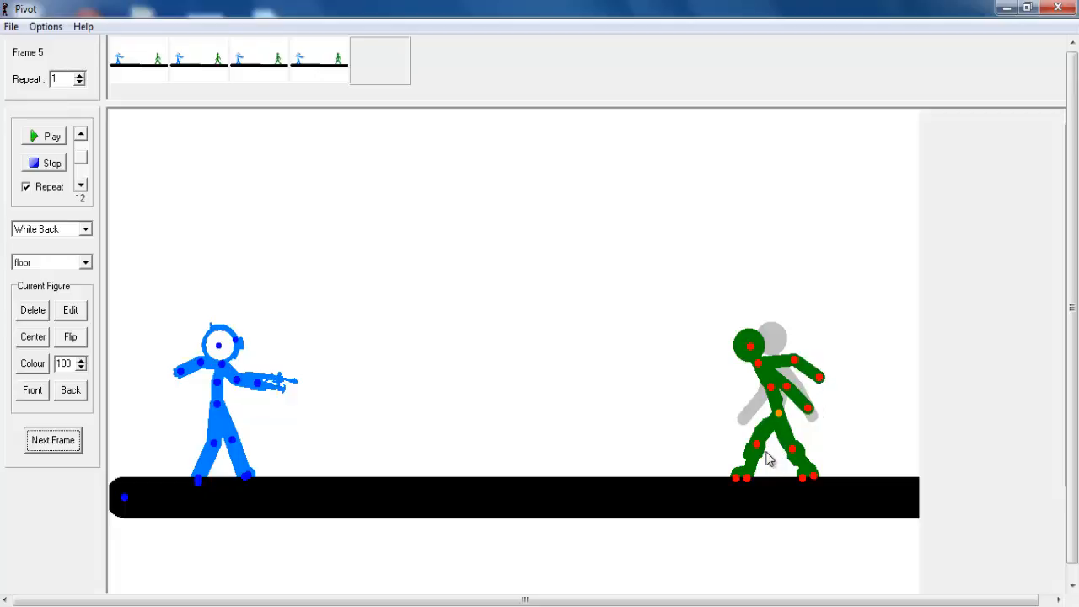
# Shift the army dude toward the robocop with its feet on the floor, bend its legs into a running stance and capture frame 5.
pyautogui.moveTo(756, 444); pyautogui.dragTo(717, 377)
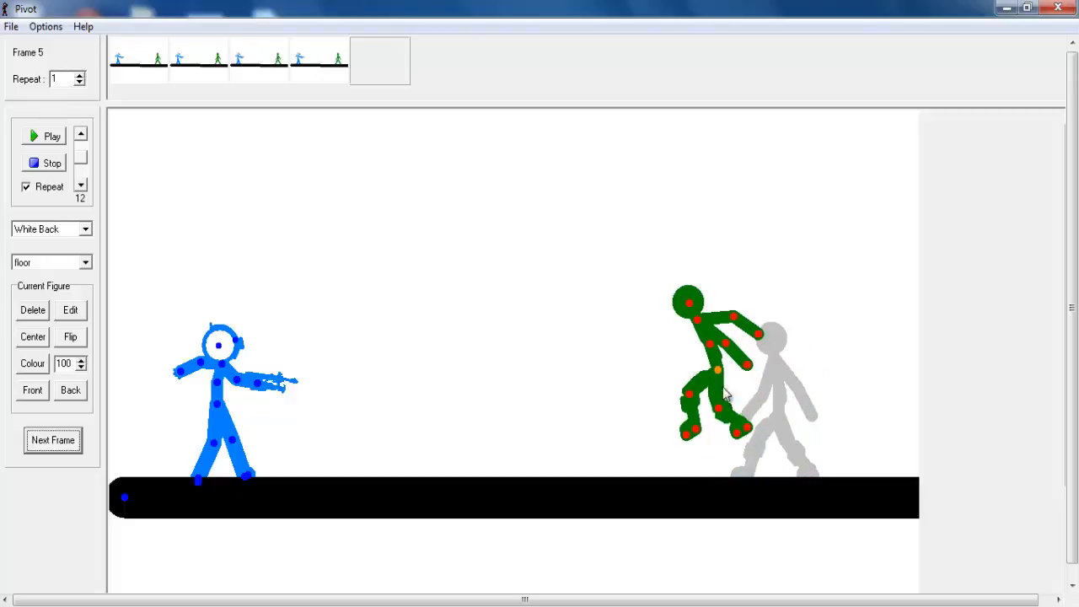
pyautogui.moveTo(716, 369); pyautogui.dragTo(732, 390)
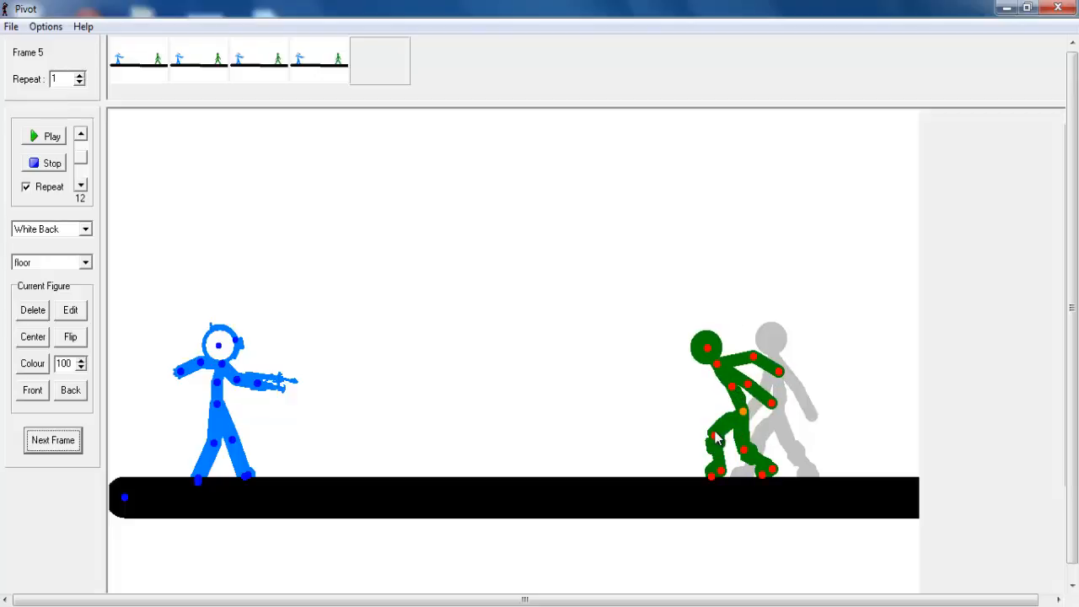
pyautogui.moveTo(714, 434); pyautogui.dragTo(746, 450)
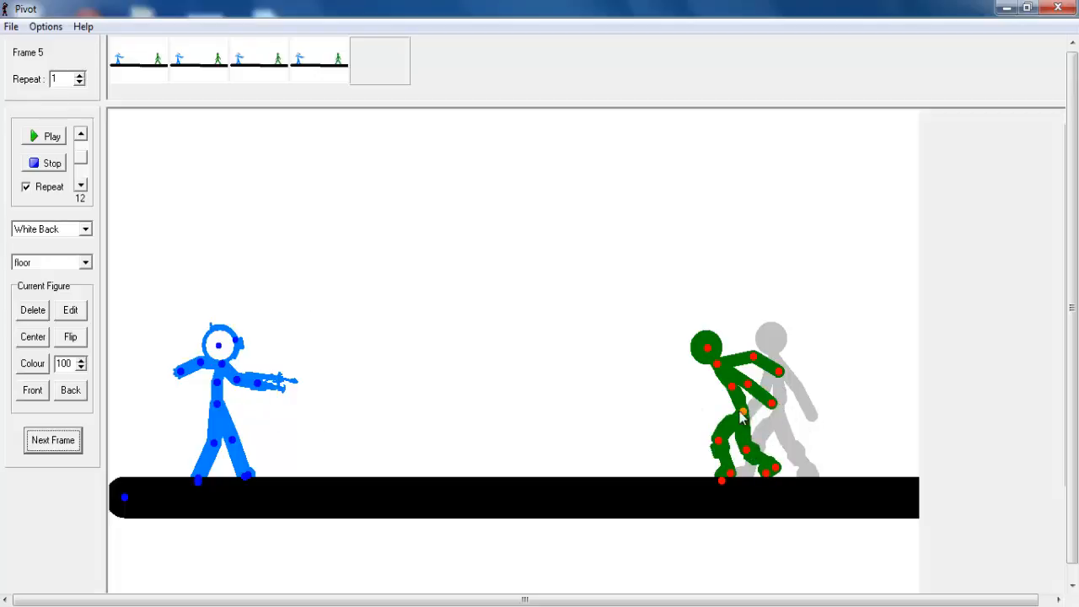
pyautogui.click(88, 439)
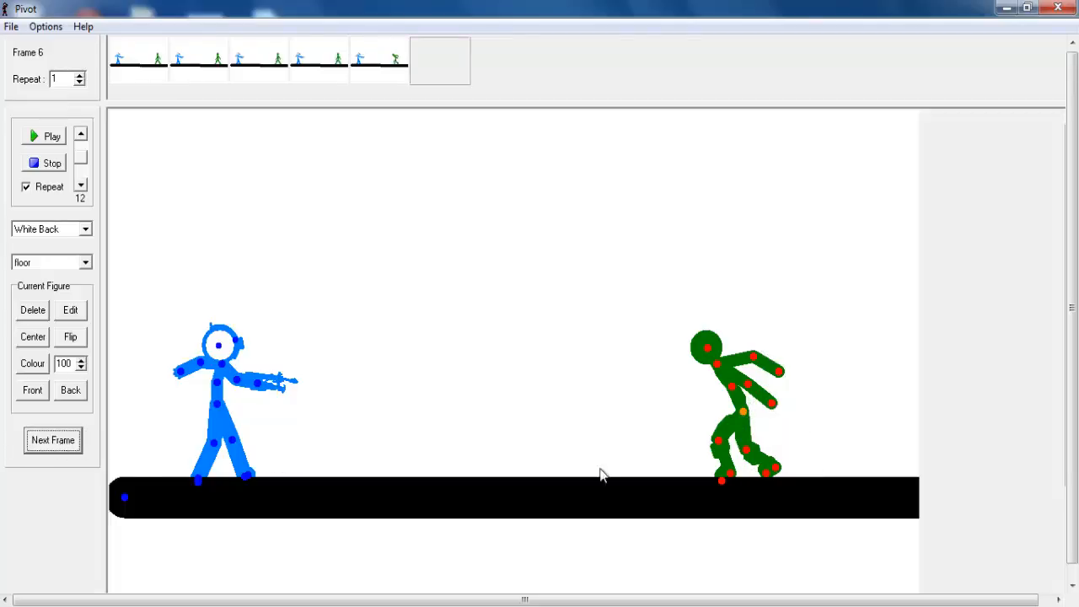
# Slide the army dude slightly closer to the robocop along the floor twice, capturing frames 6 and 7.
pyautogui.moveTo(745, 414); pyautogui.dragTo(733, 414)
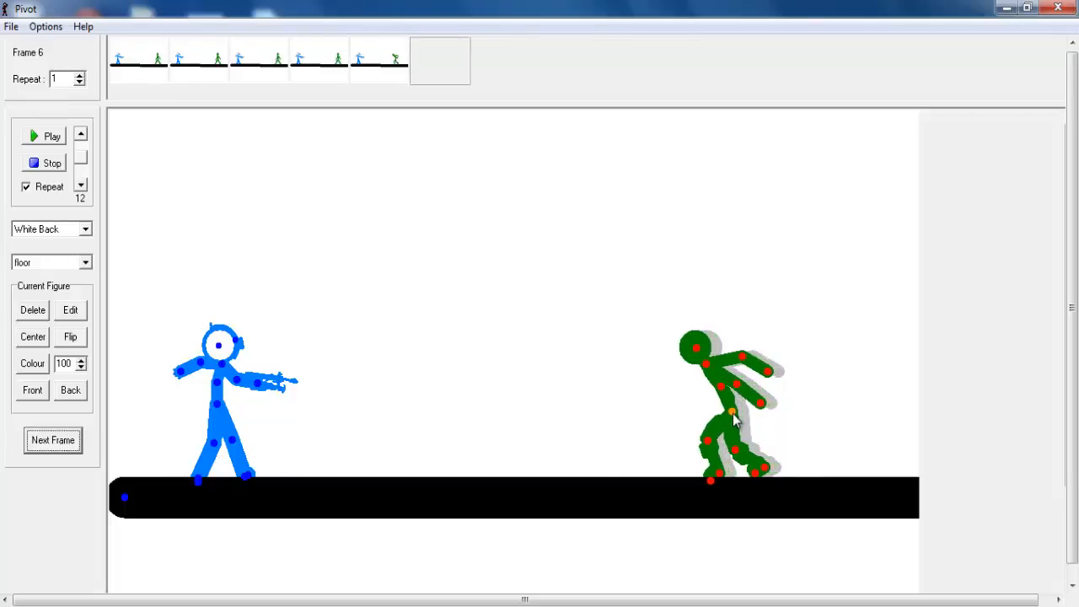
pyautogui.click(51, 442)
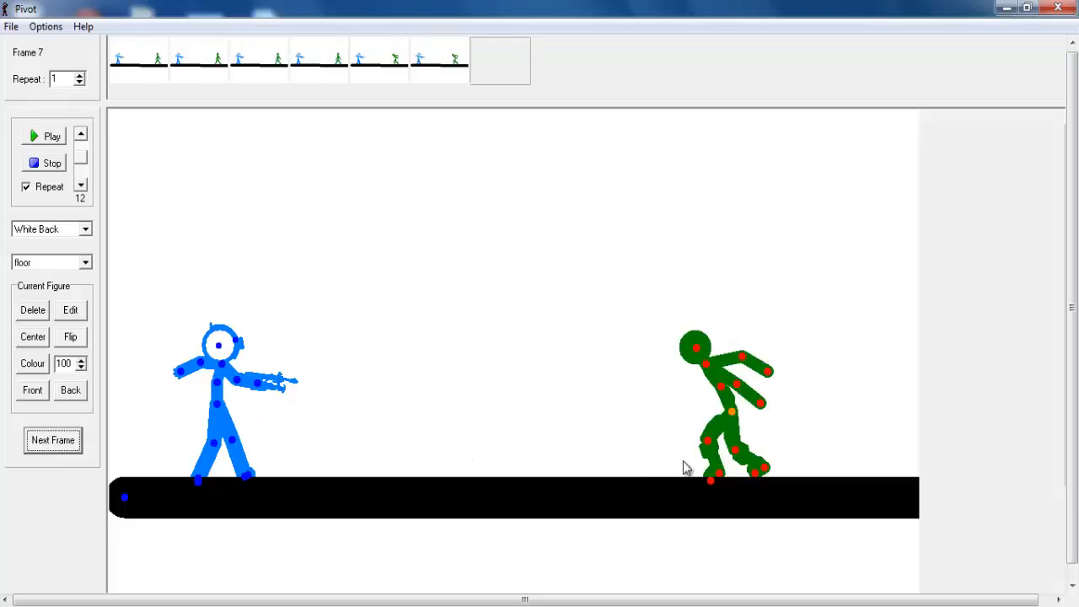
pyautogui.moveTo(739, 414); pyautogui.dragTo(703, 416)
pyautogui.click(51, 438)
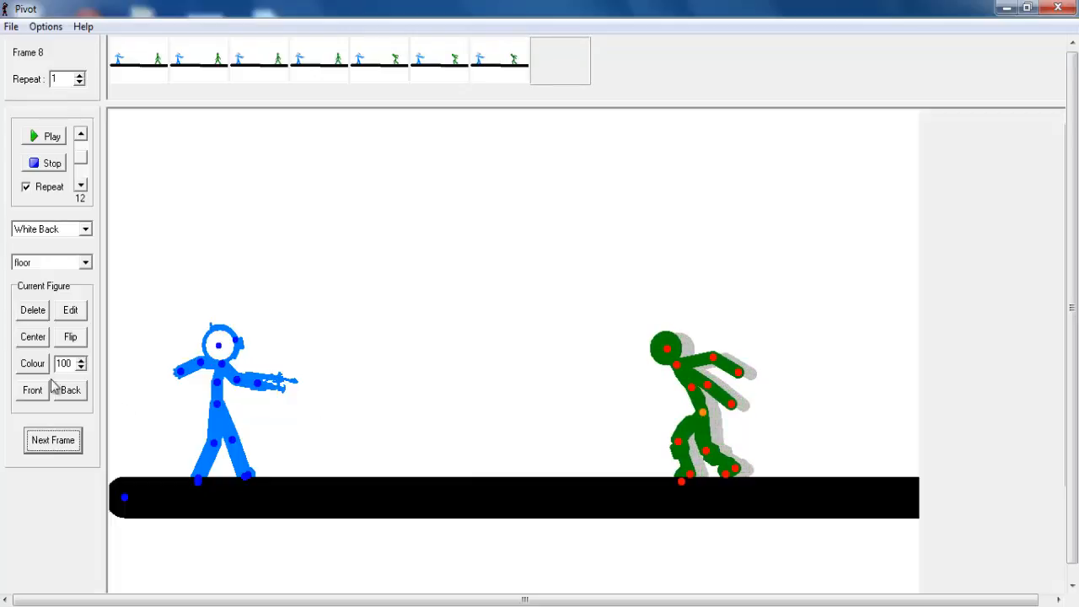
# Recolour the army dude a brighter green by raising its luminosity to 114 (green 242).
pyautogui.click(32, 363)
pyautogui.click(535, 356)
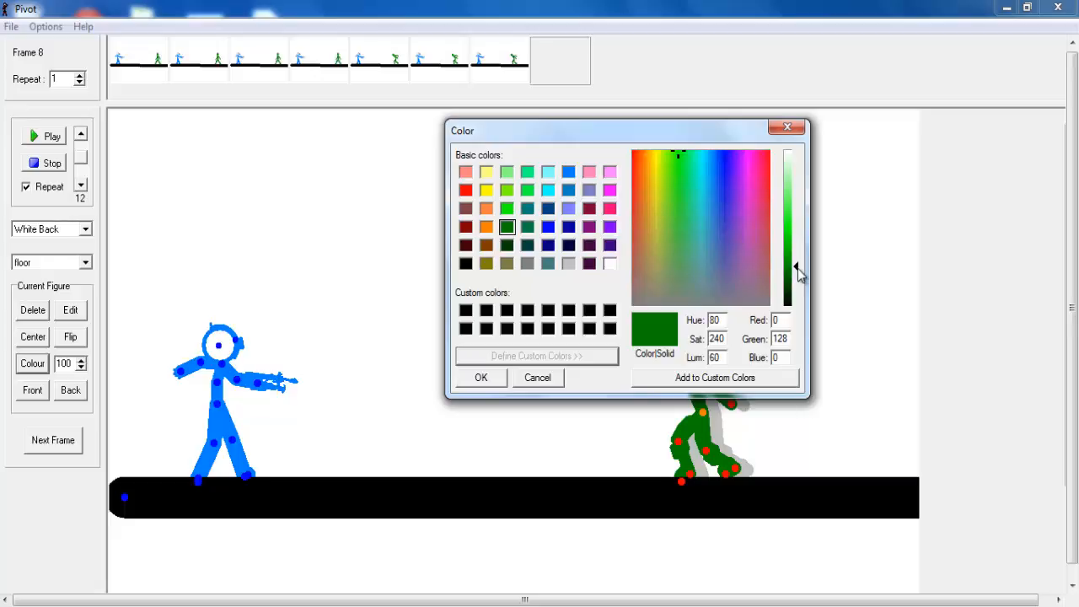
pyautogui.moveTo(797, 269); pyautogui.dragTo(795, 259)
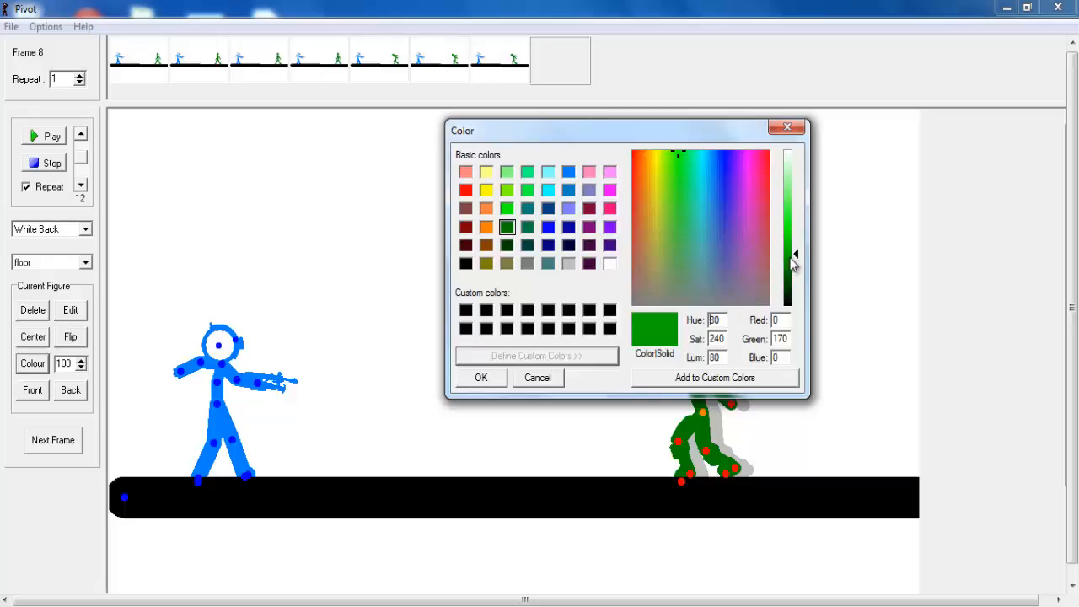
pyautogui.moveTo(797, 261); pyautogui.dragTo(795, 240)
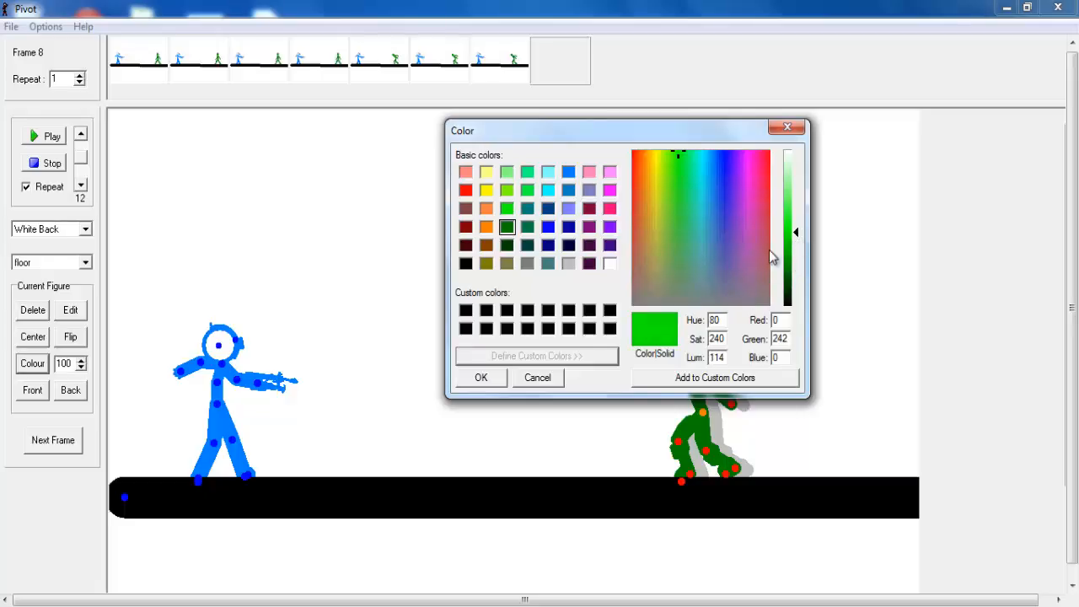
pyautogui.click(480, 377)
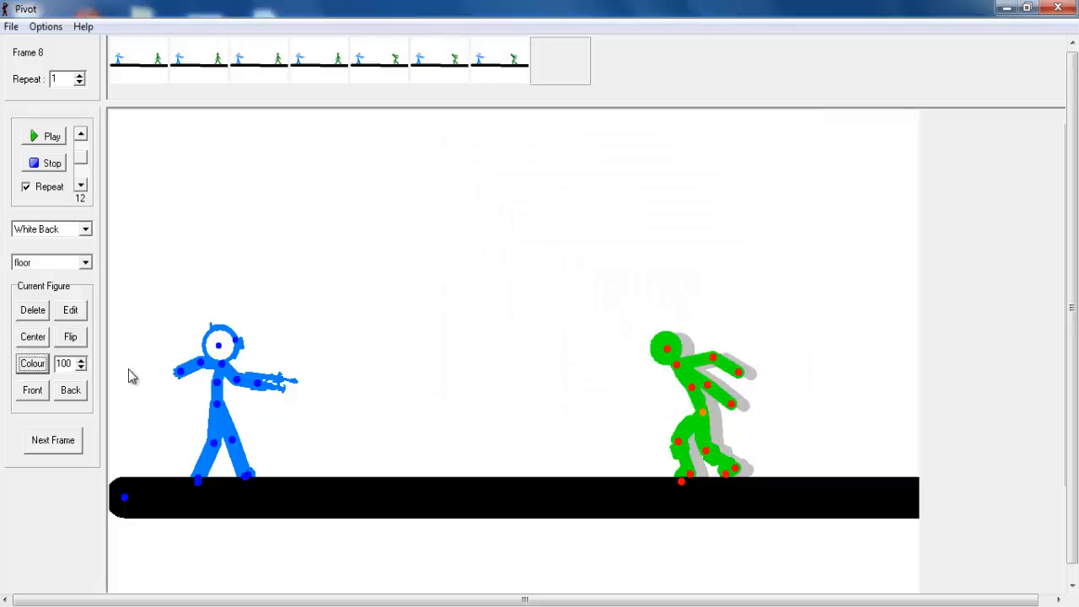
# Capture frames 8 to 10 while edging the army dude toward the robocop, and shift it closer again for frame 11.
pyautogui.click(76, 441)
pyautogui.moveTo(705, 414); pyautogui.dragTo(684, 413)
pyautogui.click(38, 440)
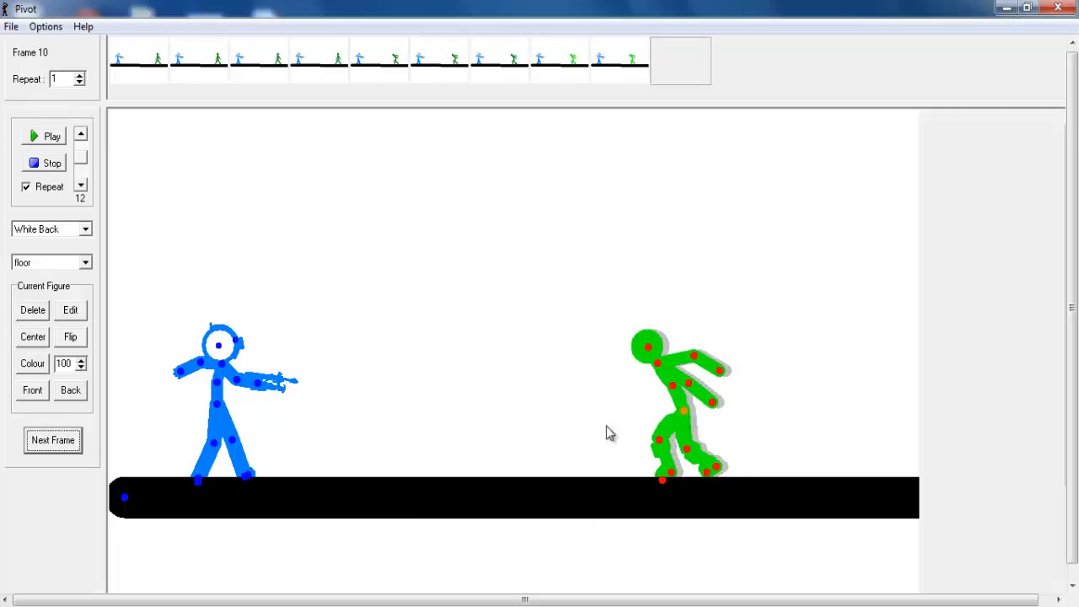
pyautogui.click(62, 440)
pyautogui.moveTo(685, 412); pyautogui.dragTo(671, 410)
# Recolour the army dude pale green by raising its luminosity to 173 (RGB 113, 255, 113).
pyautogui.click(34, 368)
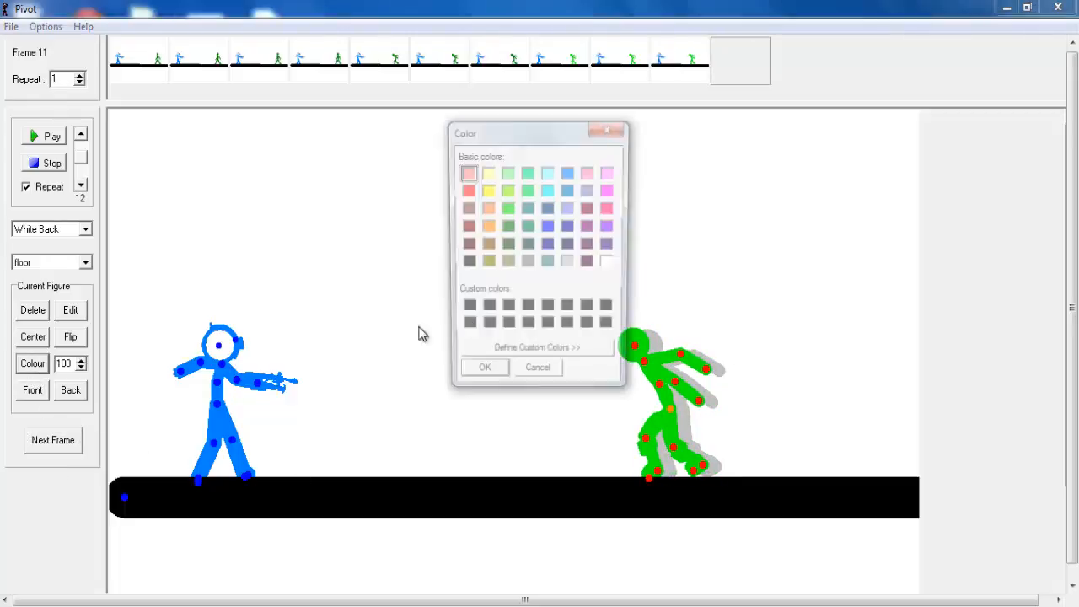
pyautogui.click(558, 356)
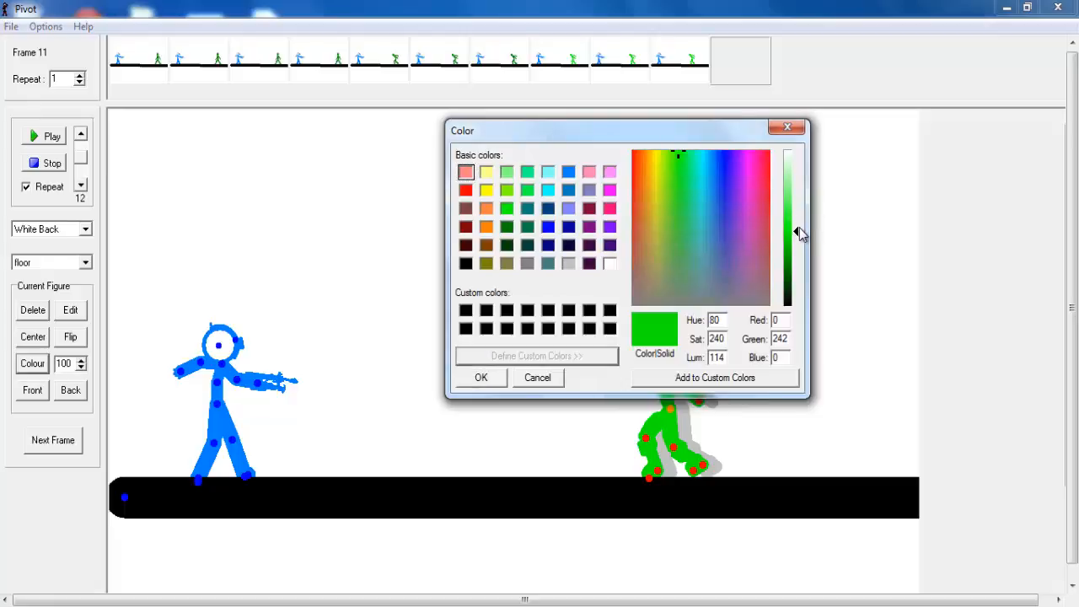
pyautogui.moveTo(800, 233); pyautogui.dragTo(797, 194)
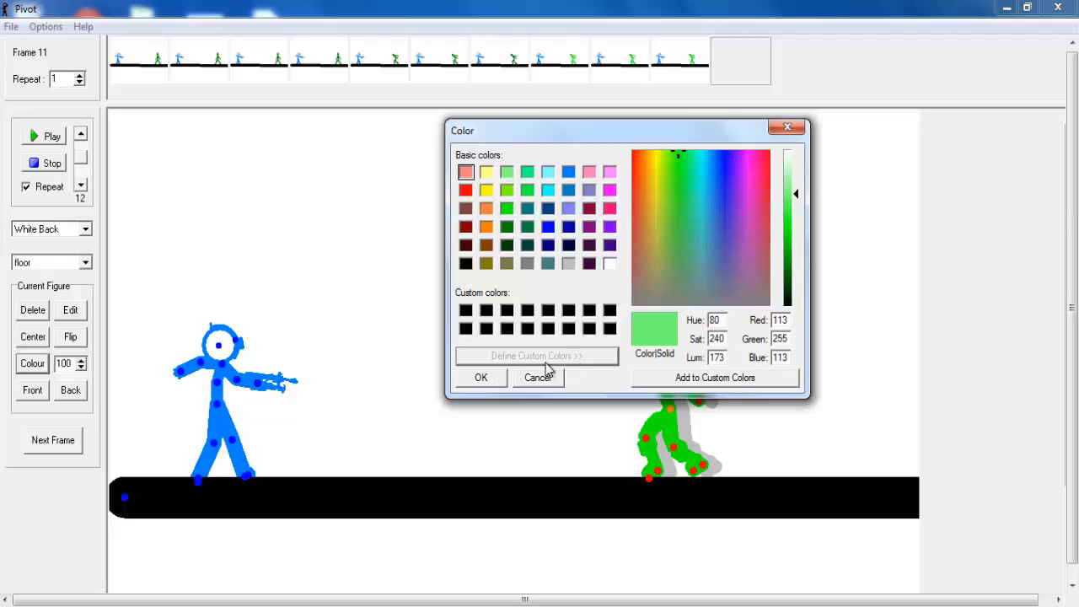
pyautogui.click(485, 378)
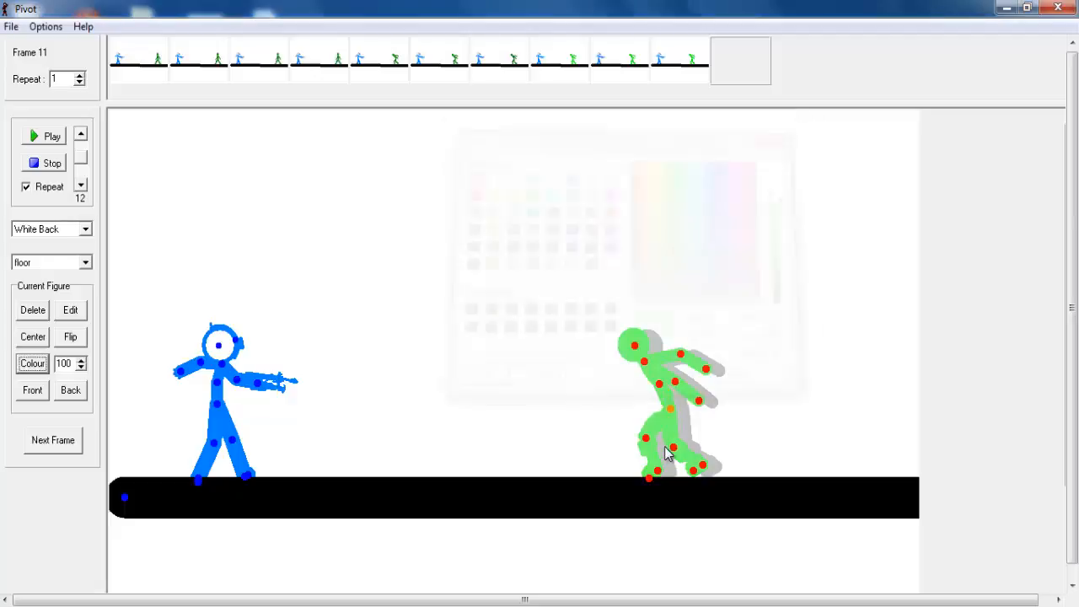
# Capture frames 11 to 13 while sliding the army dude toward the robocop, and move it closer again for frame 14.
pyautogui.click(59, 449)
pyautogui.moveTo(672, 411); pyautogui.dragTo(644, 407)
pyautogui.click(82, 441)
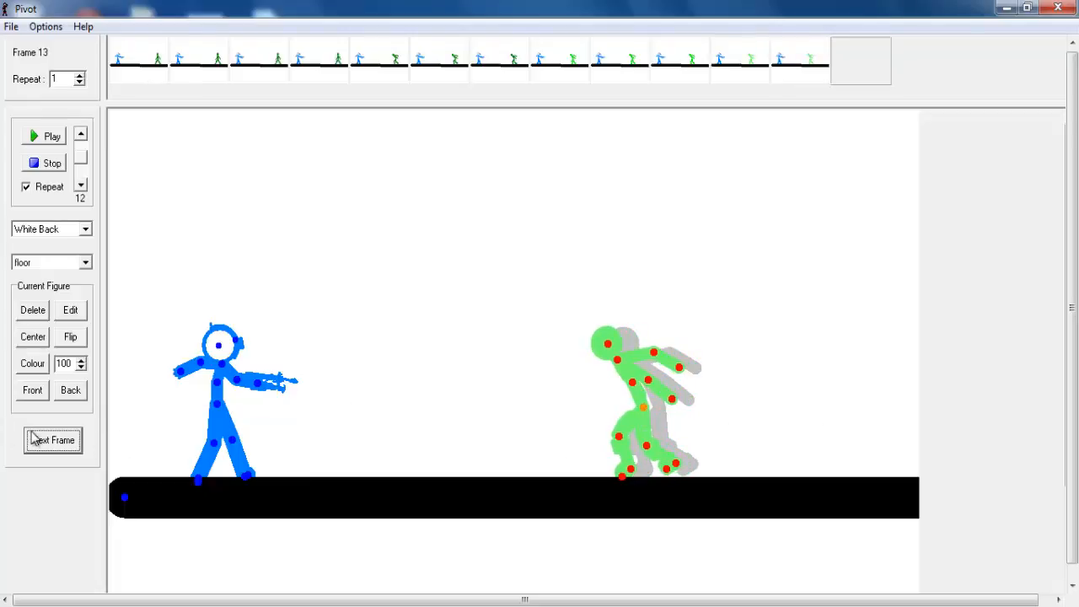
pyautogui.click(59, 442)
pyautogui.moveTo(643, 408); pyautogui.dragTo(618, 409)
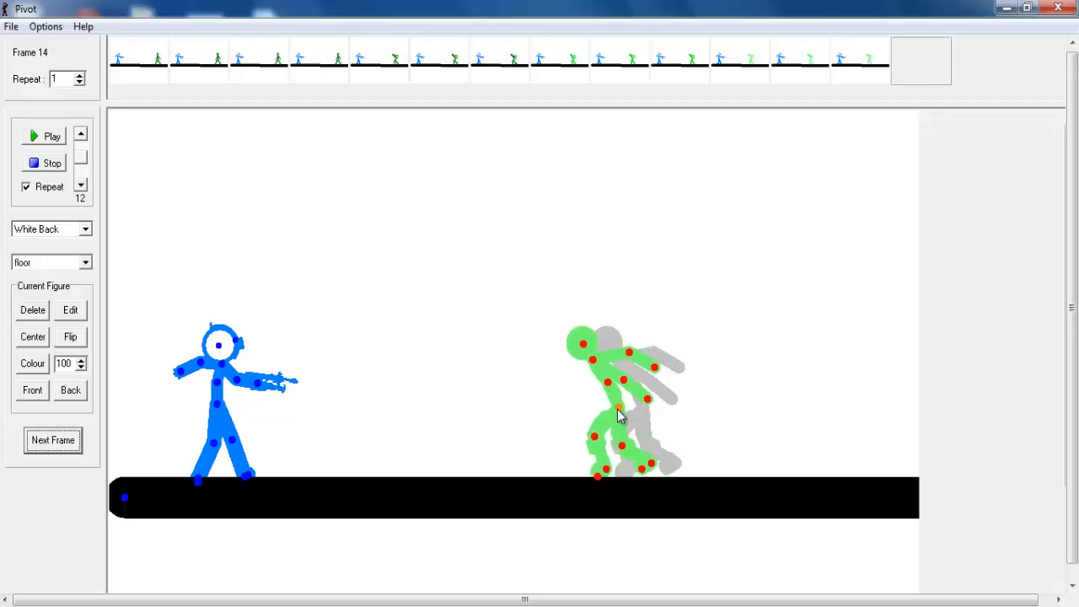
# Recolour the army dude white so it vanishes against the background, and capture frame 14.
pyautogui.click(24, 369)
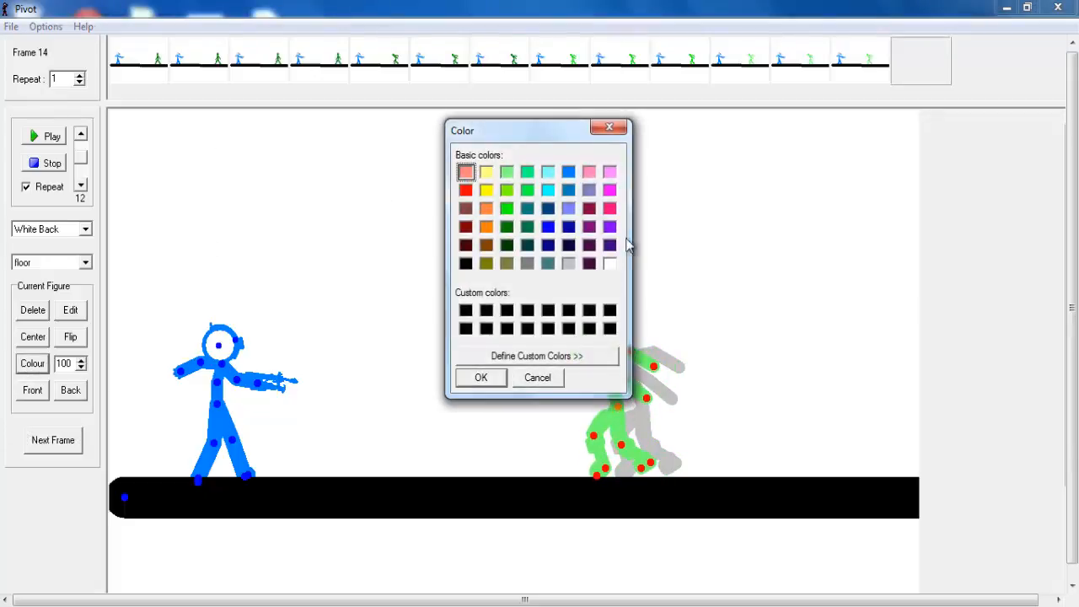
pyautogui.click(609, 265)
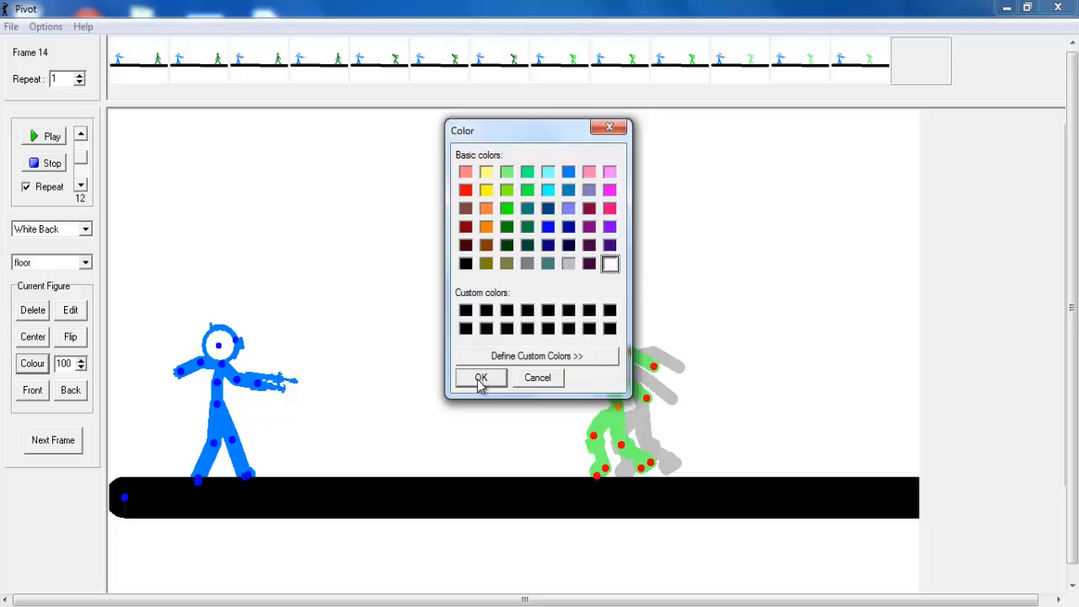
pyautogui.click(479, 380)
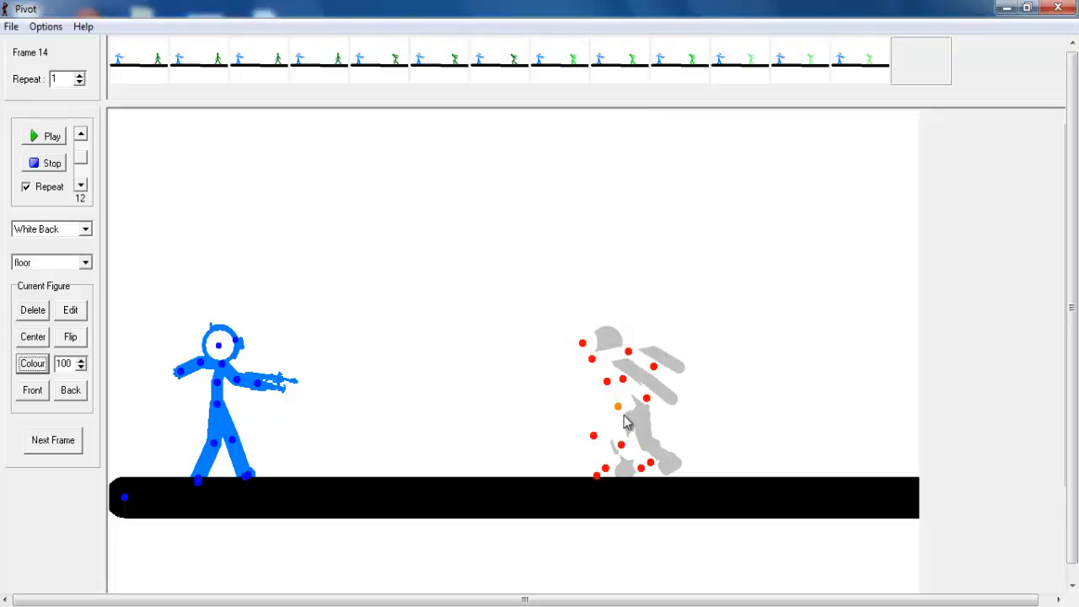
pyautogui.click(70, 440)
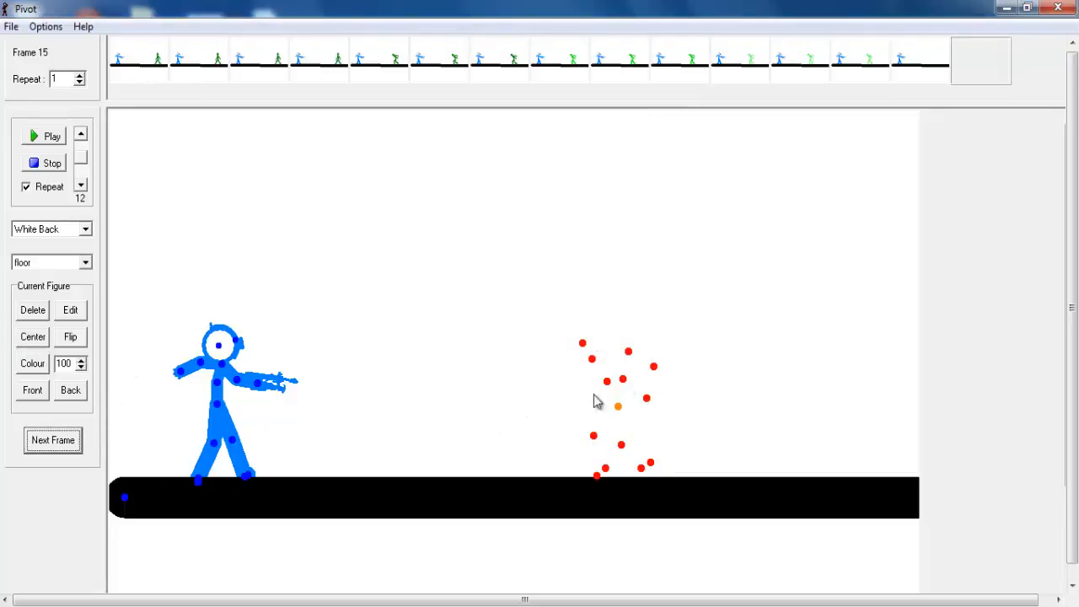
# Raise the white army dude high above the floor in frame 15, bring it to the front and recolour it black.
pyautogui.moveTo(618, 407); pyautogui.dragTo(570, 257)
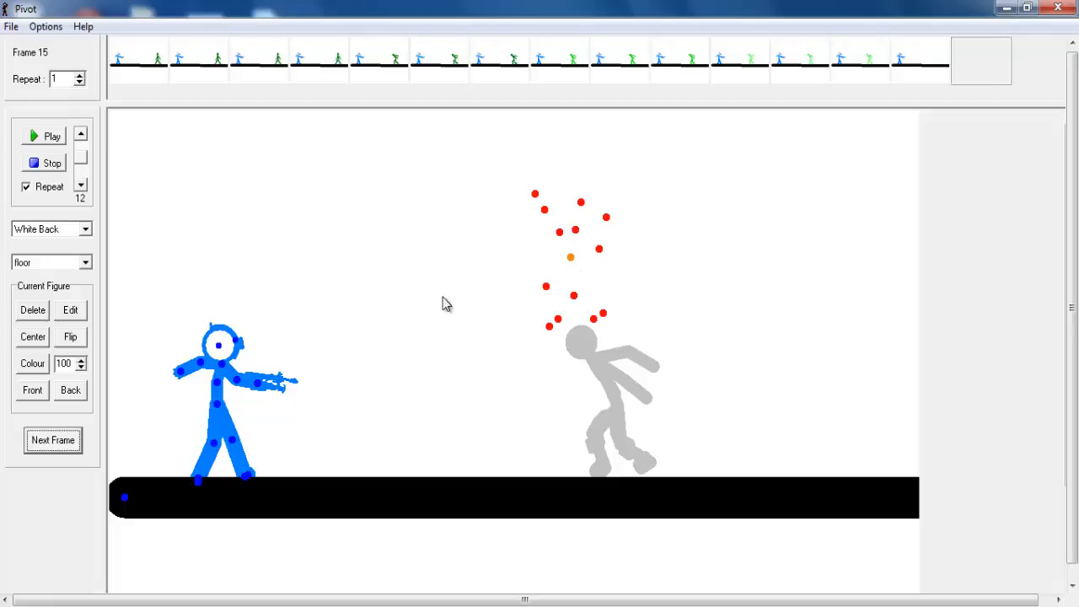
pyautogui.click(31, 393)
pyautogui.click(33, 366)
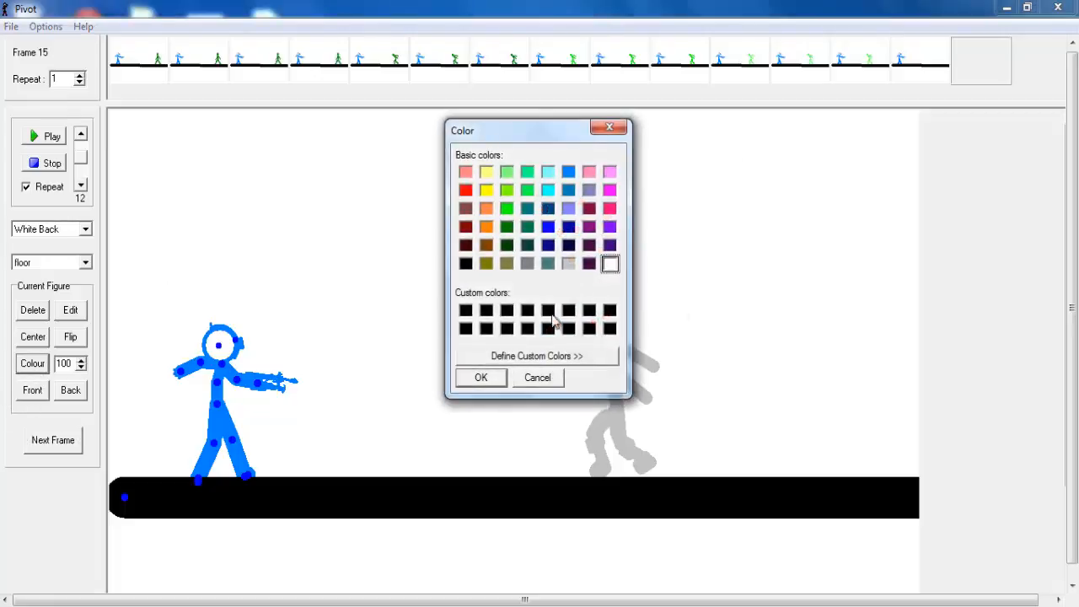
pyautogui.click(466, 264)
pyautogui.click(499, 380)
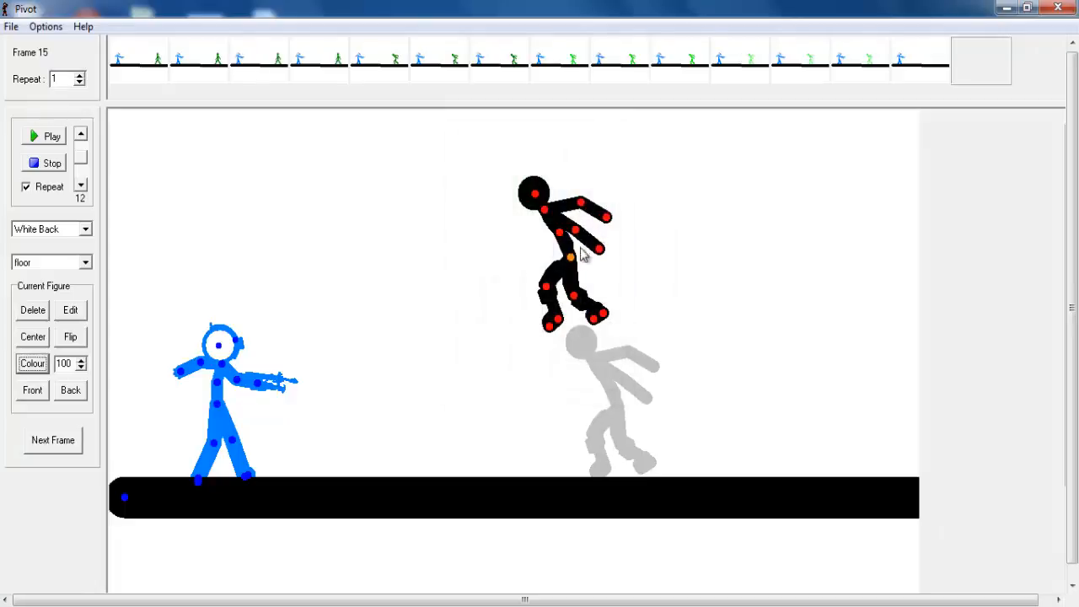
# Pose the army dude in a mid-air flying kick, legs stretched toward the robocop, torso leaning back and both arms bent.
pyautogui.moveTo(570, 258); pyautogui.dragTo(506, 224)
pyautogui.moveTo(503, 267); pyautogui.dragTo(460, 248)
pyautogui.moveTo(549, 249); pyautogui.dragTo(567, 124)
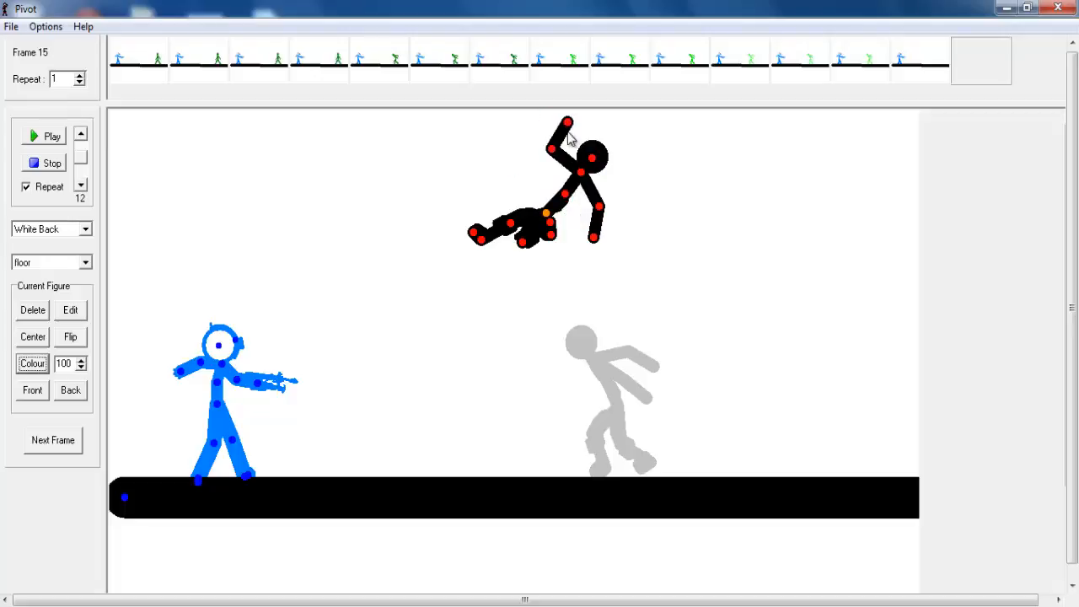
pyautogui.moveTo(600, 209); pyautogui.dragTo(637, 177)
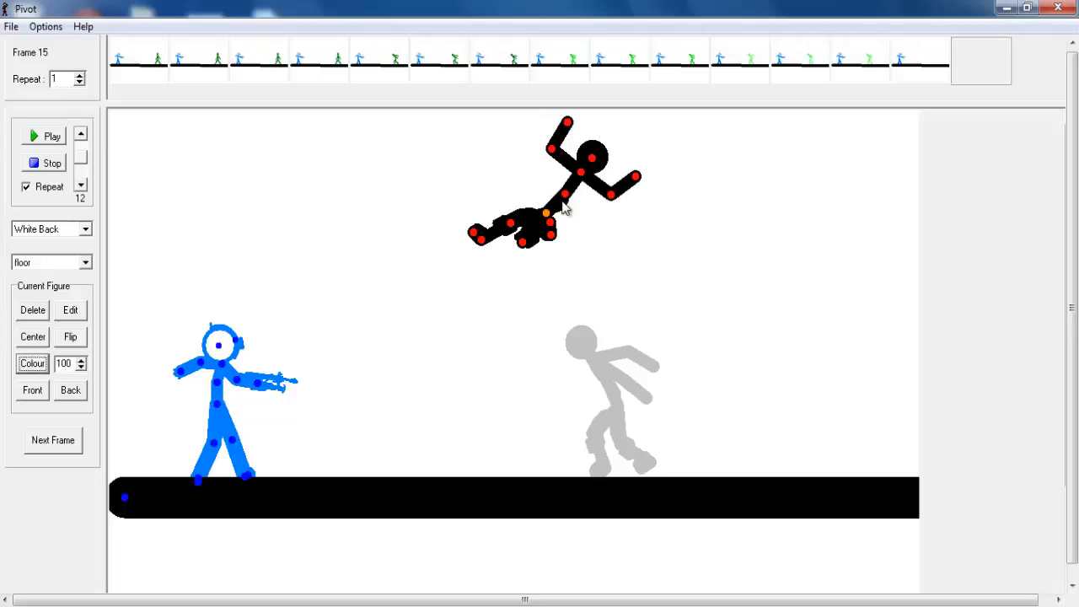
pyautogui.moveTo(567, 199); pyautogui.dragTo(576, 201)
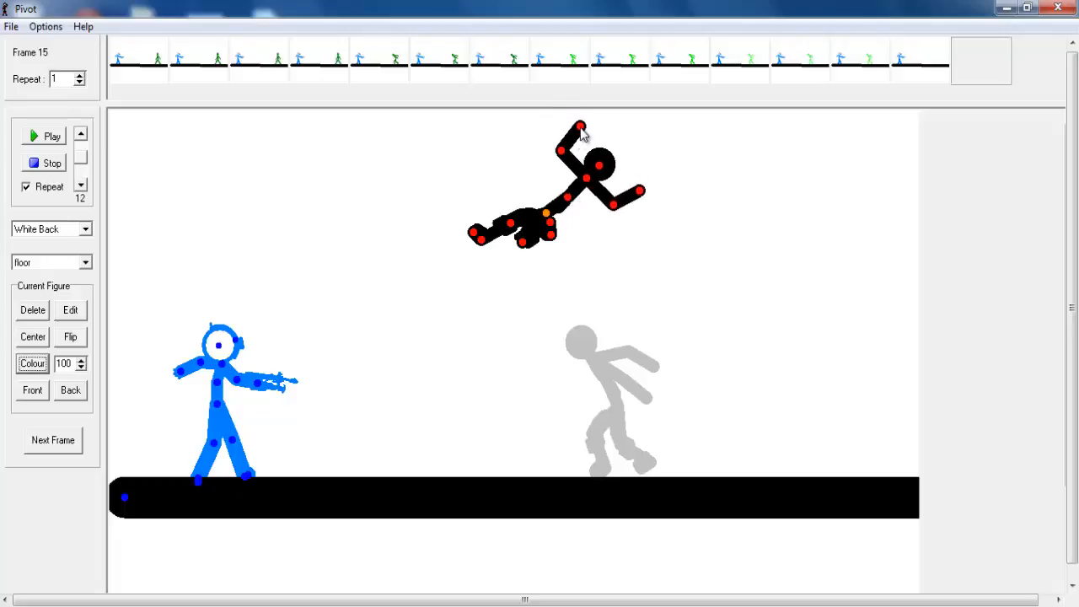
pyautogui.moveTo(581, 127); pyautogui.dragTo(550, 166)
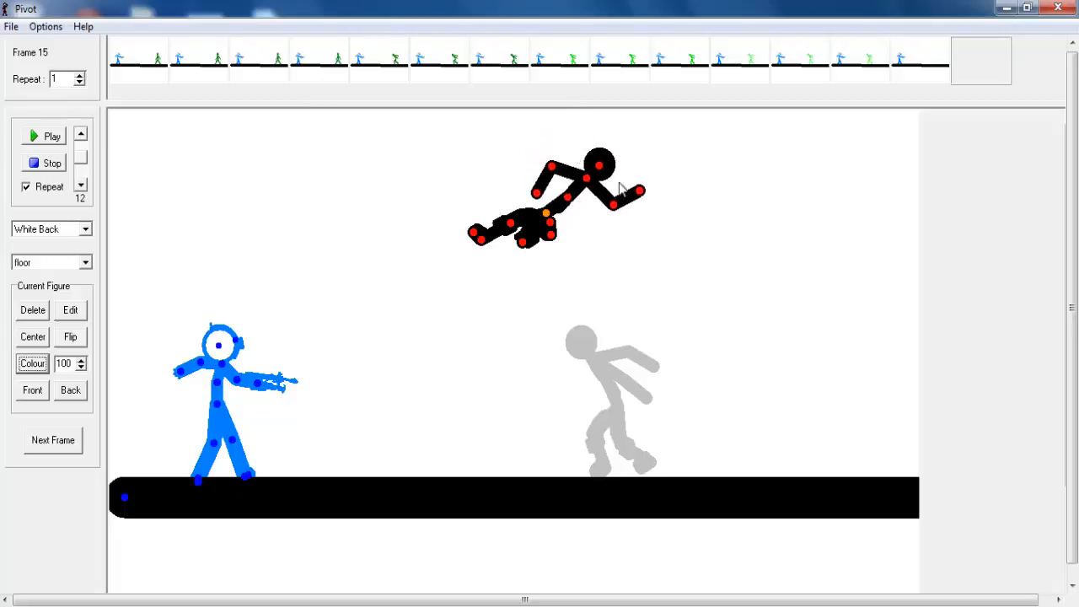
pyautogui.moveTo(632, 209); pyautogui.dragTo(545, 202)
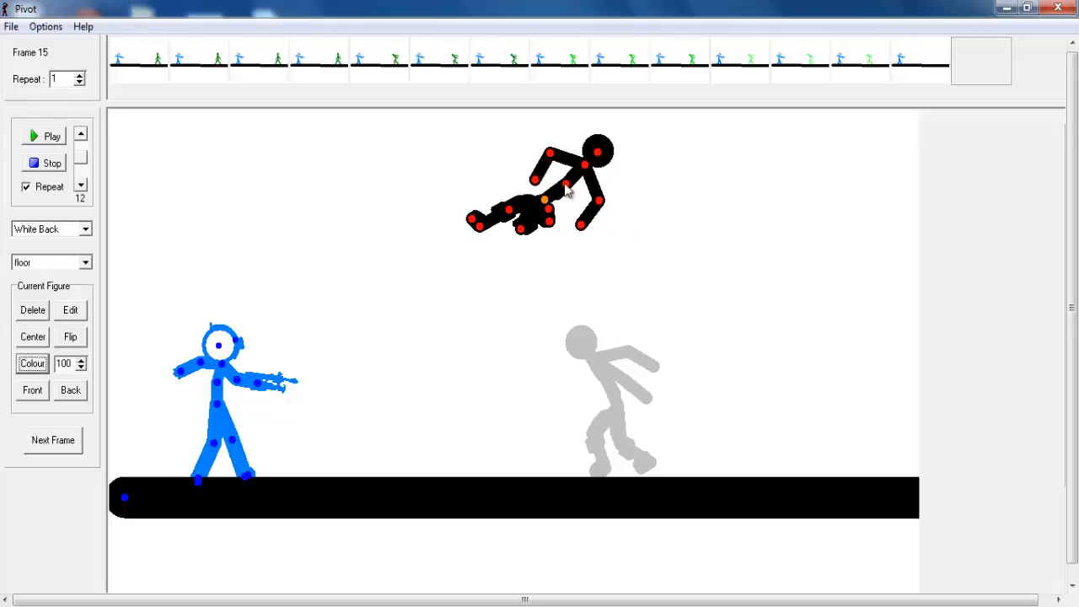
# Recolour the mid-air army dude light green and capture frame 15.
pyautogui.click(33, 363)
pyautogui.click(509, 173)
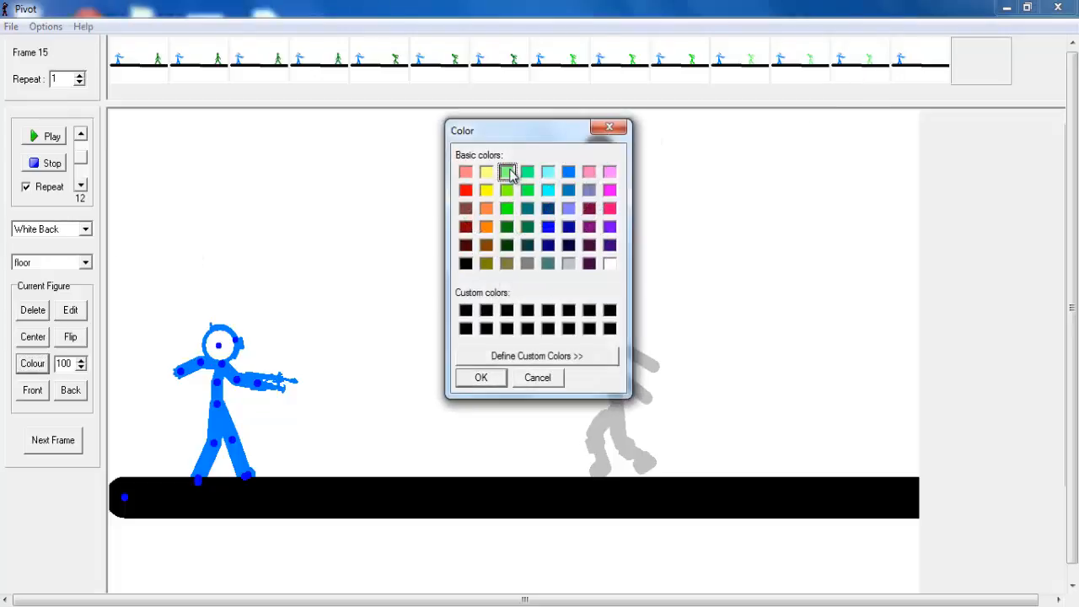
pyautogui.click(481, 377)
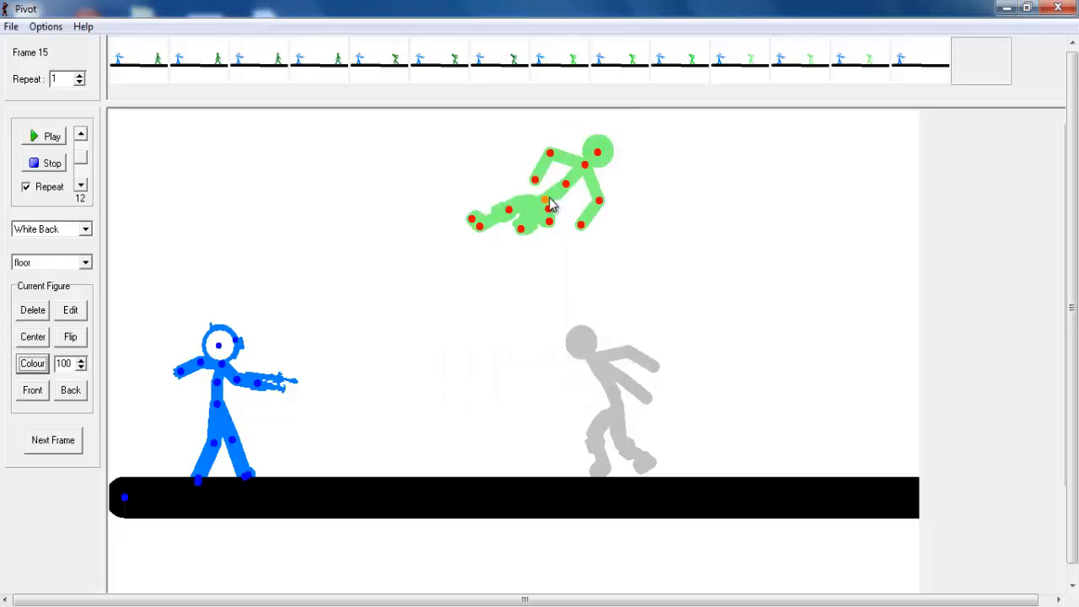
pyautogui.click(68, 444)
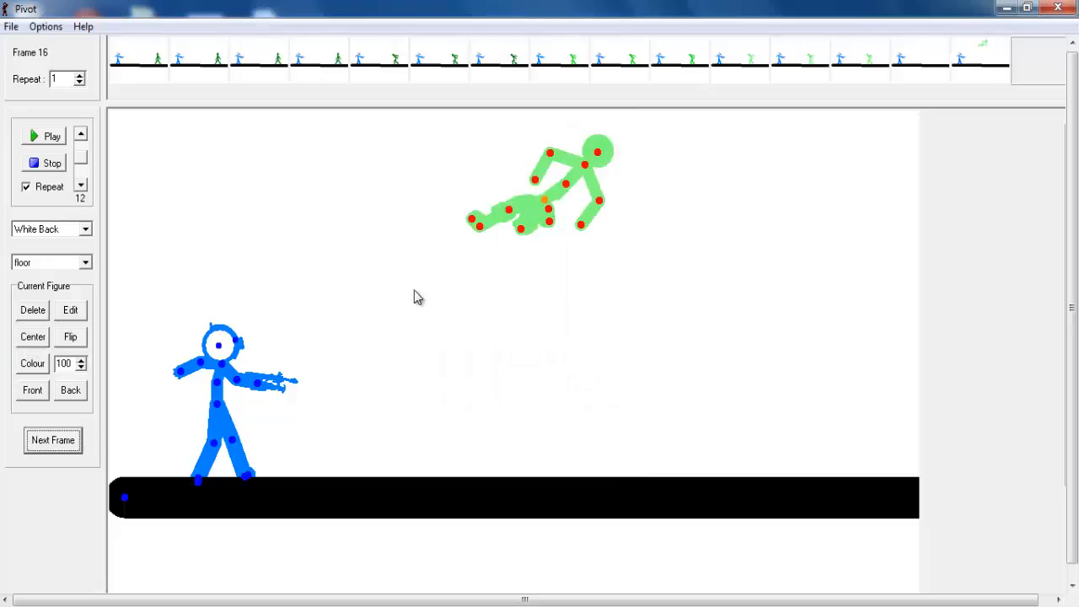
# Slide the army dude diagonally down toward the robocop in small moves, capturing frames 16 and 17.
pyautogui.moveTo(547, 206); pyautogui.dragTo(526, 212)
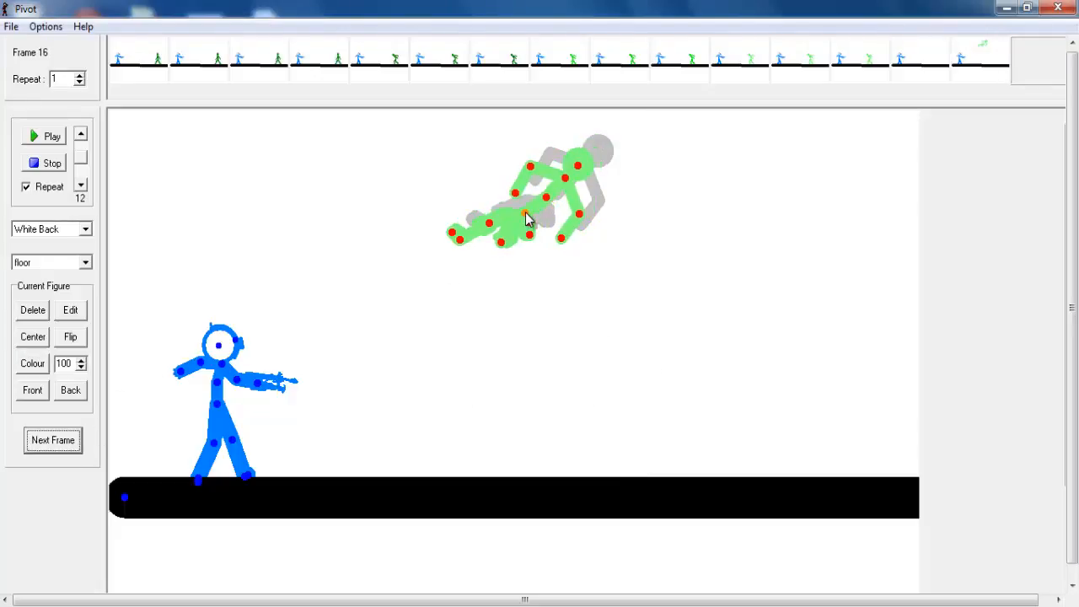
pyautogui.click(59, 443)
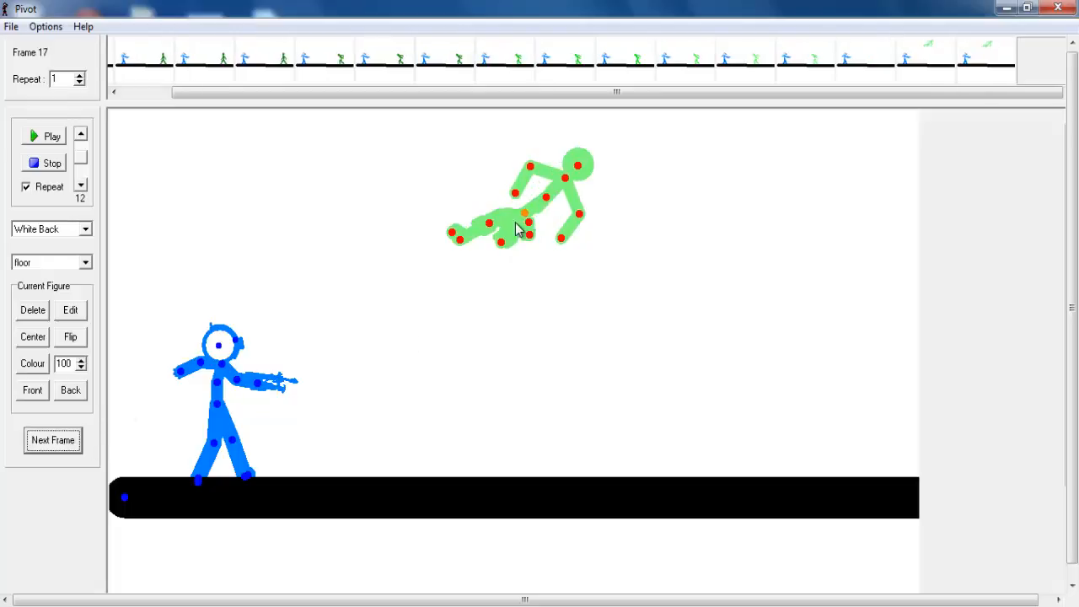
pyautogui.moveTo(526, 218); pyautogui.dragTo(468, 242)
pyautogui.click(53, 440)
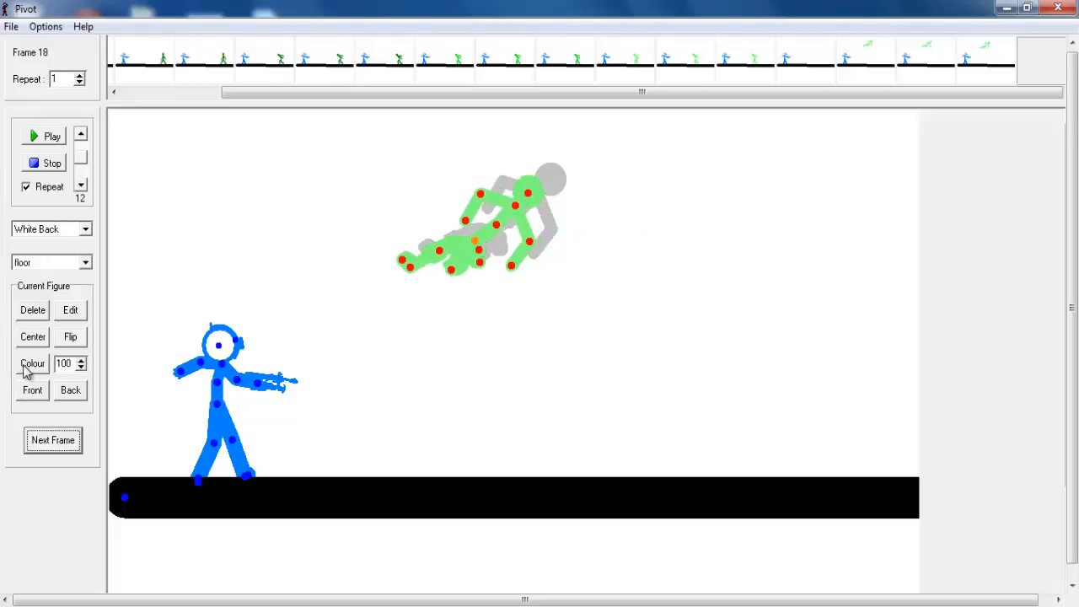
# Deepen the army dude's green to a luminance of 124 and capture frame 18.
pyautogui.click(27, 365)
pyautogui.click(503, 358)
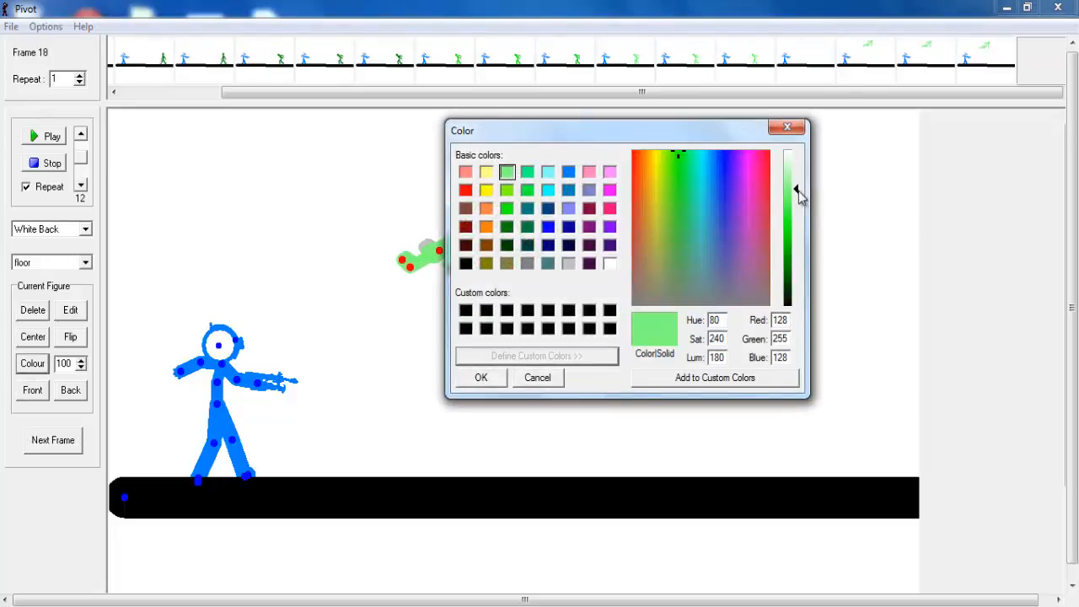
pyautogui.moveTo(797, 196); pyautogui.dragTo(799, 231)
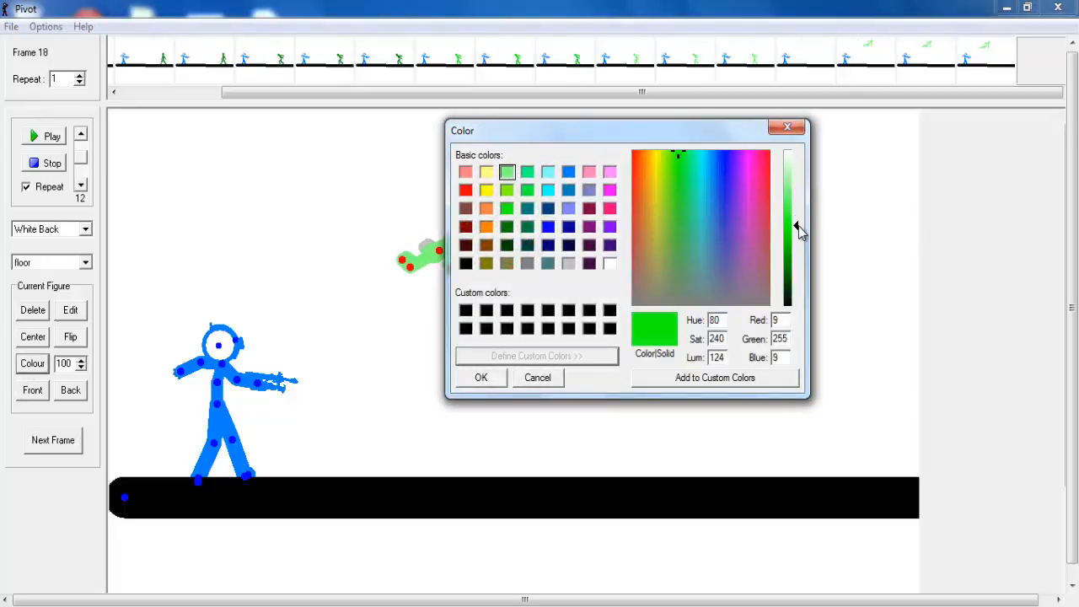
pyautogui.click(479, 378)
pyautogui.click(53, 444)
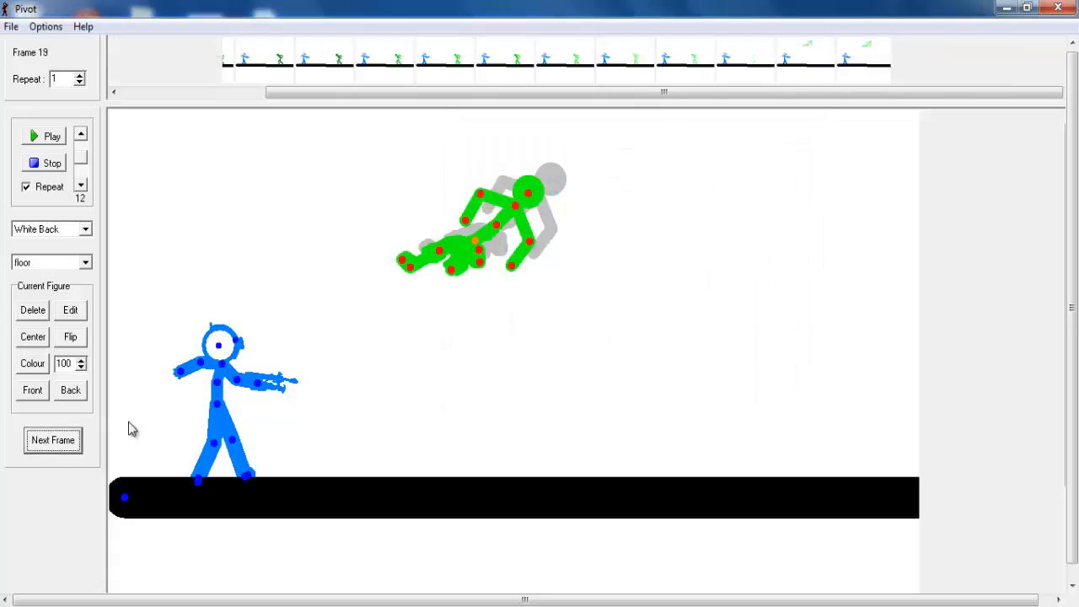
# Keep lowering the army dude toward the robocop, capture frames 19 and 20, and swing both arms outward for frame 21.
pyautogui.moveTo(478, 245); pyautogui.dragTo(378, 228)
pyautogui.click(76, 442)
pyautogui.click(54, 437)
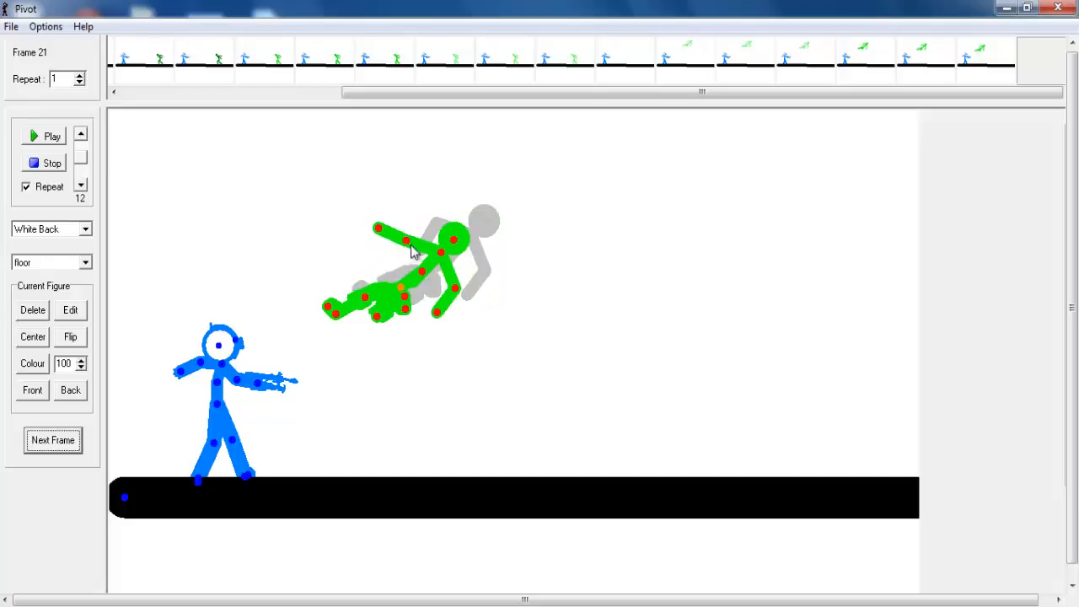
pyautogui.moveTo(439, 312); pyautogui.dragTo(459, 287)
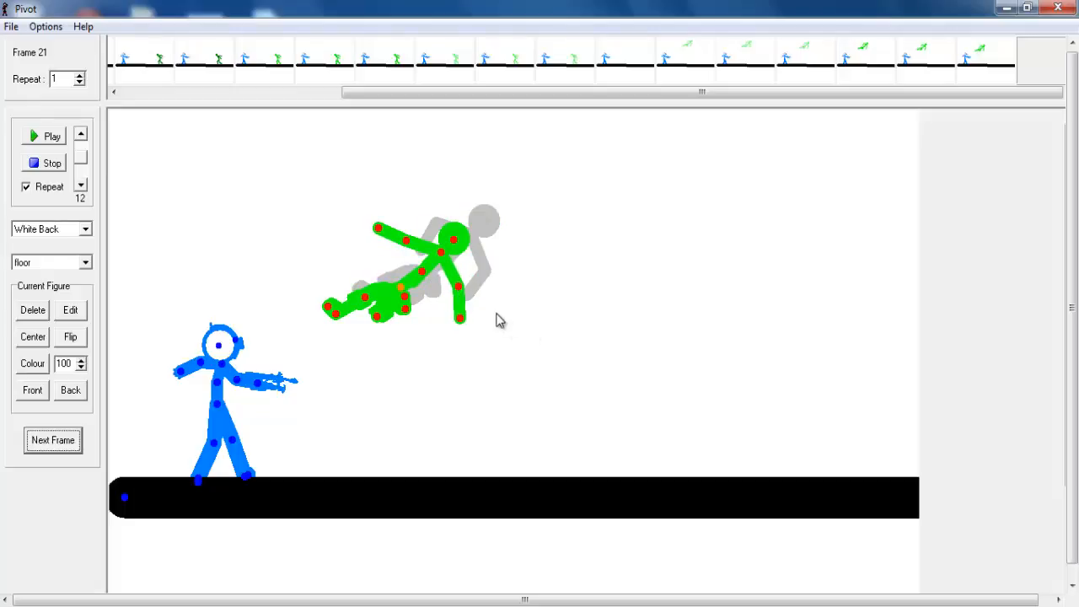
# Recolour the army dude dark green for frame 21, and bring it down close to the robocop for frame 22, capturing both.
pyautogui.click(34, 363)
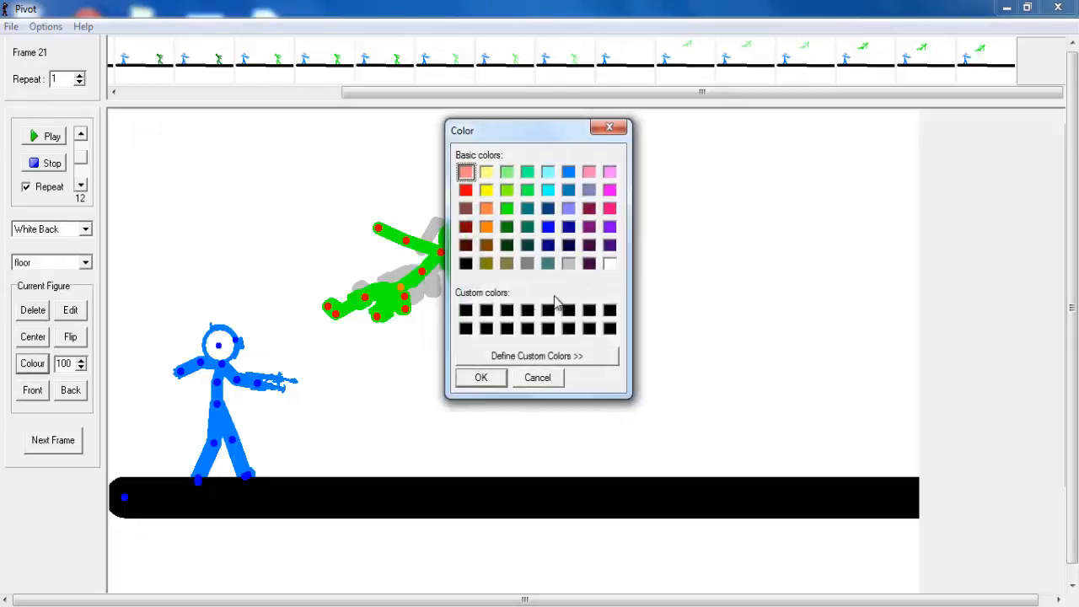
pyautogui.click(568, 356)
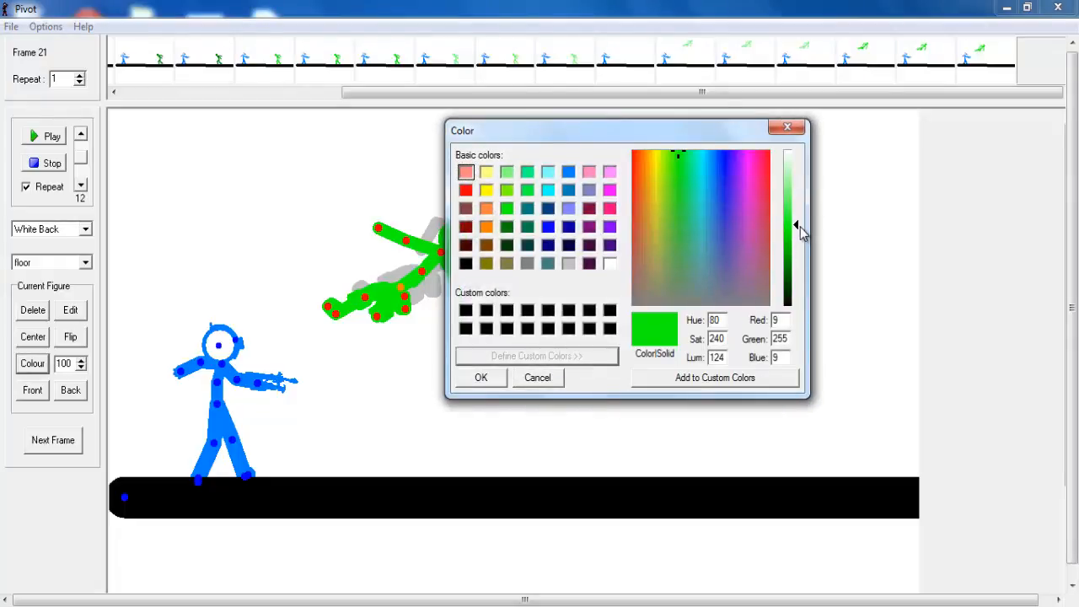
pyautogui.moveTo(800, 226); pyautogui.dragTo(796, 263)
pyautogui.click(482, 377)
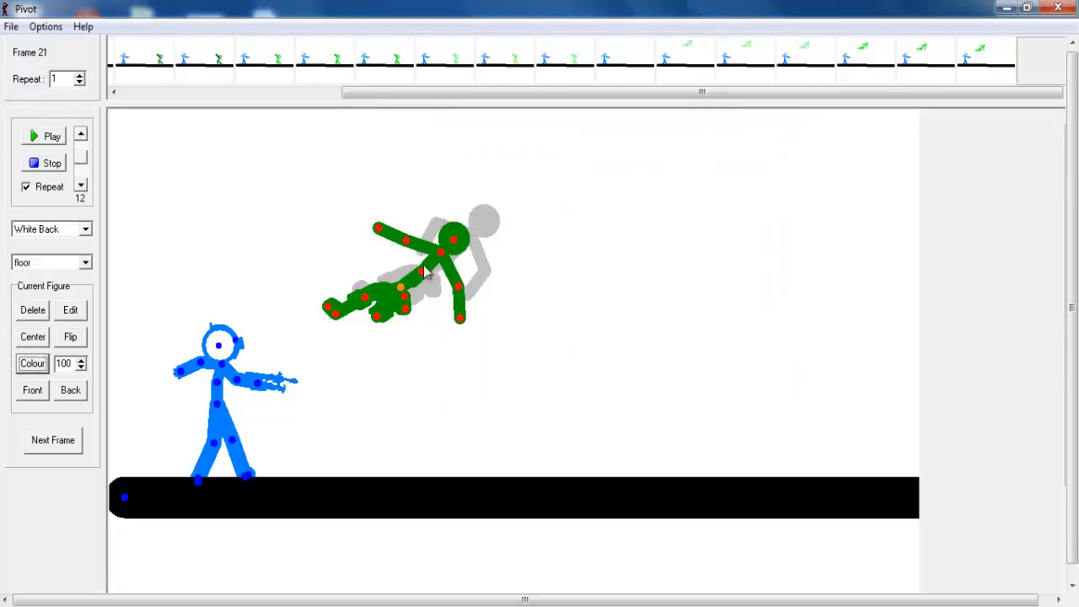
pyautogui.click(63, 442)
pyautogui.moveTo(400, 292); pyautogui.dragTo(345, 327)
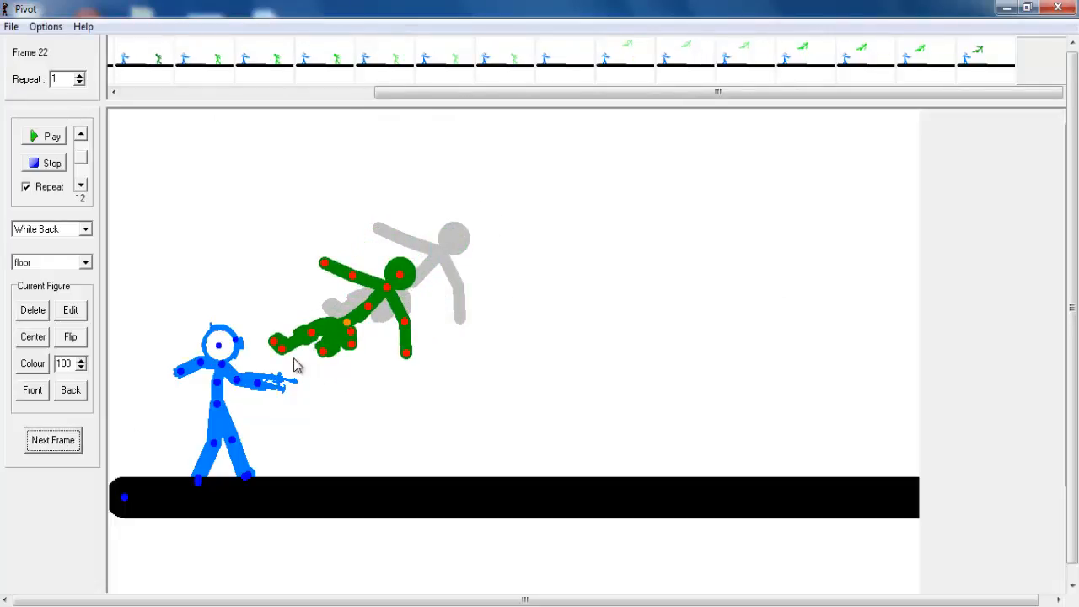
pyautogui.click(72, 447)
# Spread the army dude's legs and raise its torso for frame 23, and push its lower foot into the robocop for frame 24, capturing both.
pyautogui.moveTo(313, 335); pyautogui.dragTo(312, 306)
pyautogui.moveTo(350, 337); pyautogui.dragTo(288, 351)
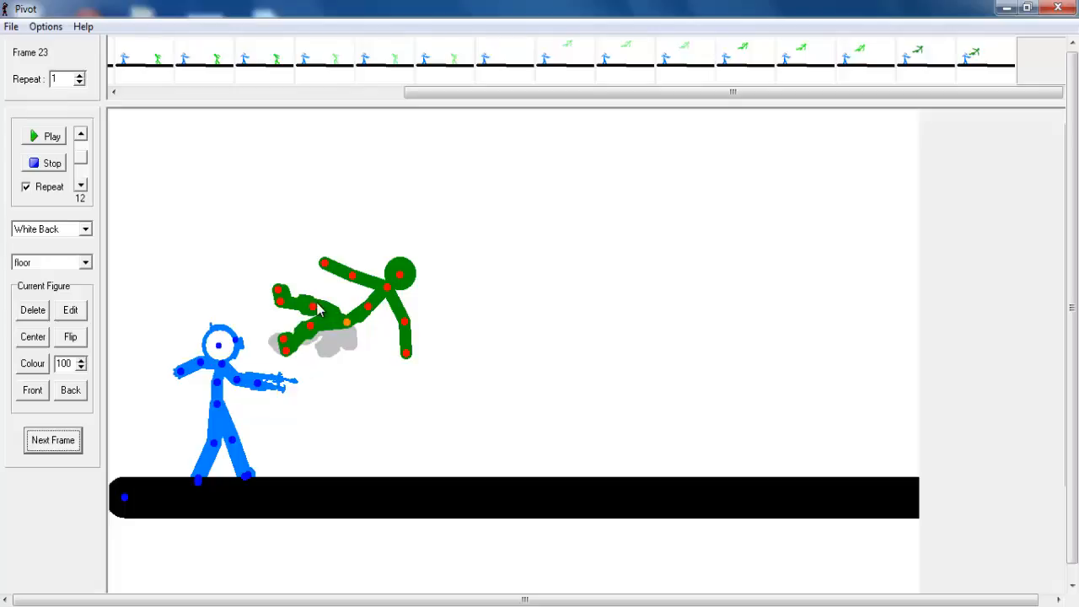
pyautogui.moveTo(314, 308); pyautogui.dragTo(295, 283)
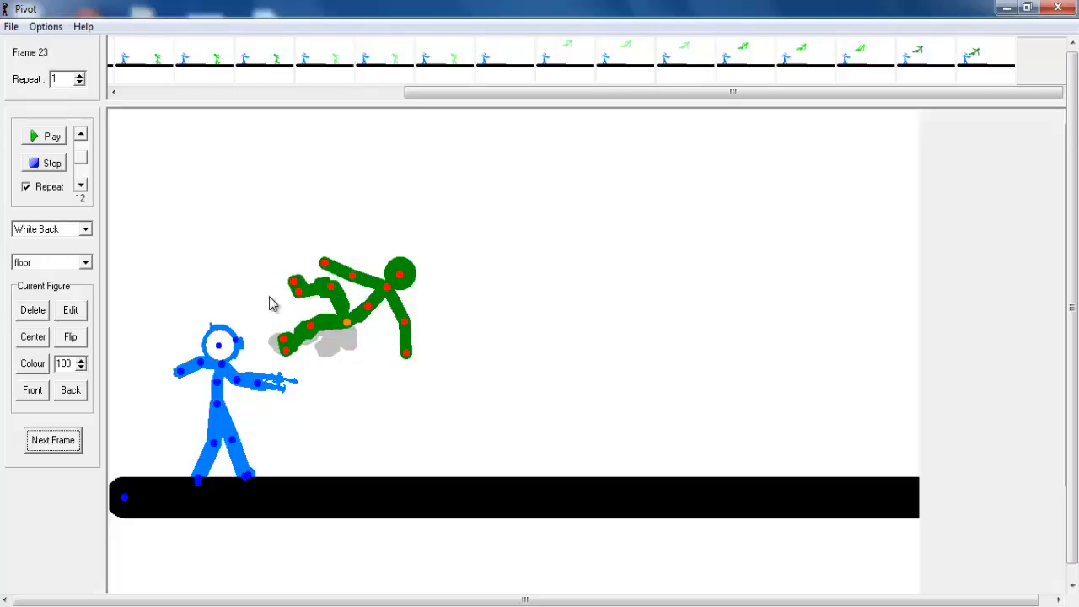
pyautogui.moveTo(368, 305); pyautogui.dragTo(325, 226)
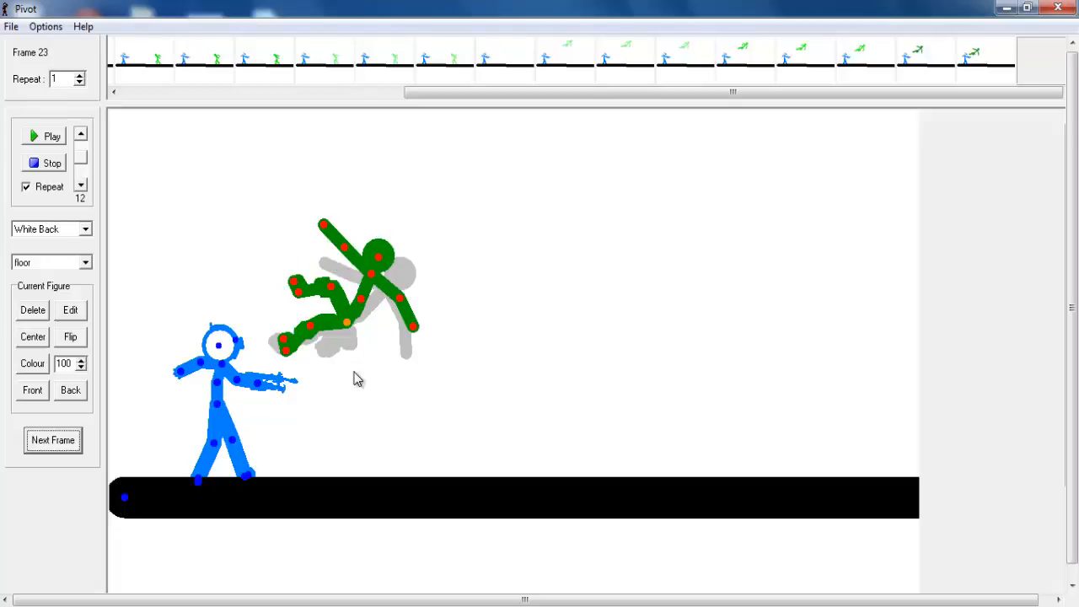
pyautogui.click(77, 437)
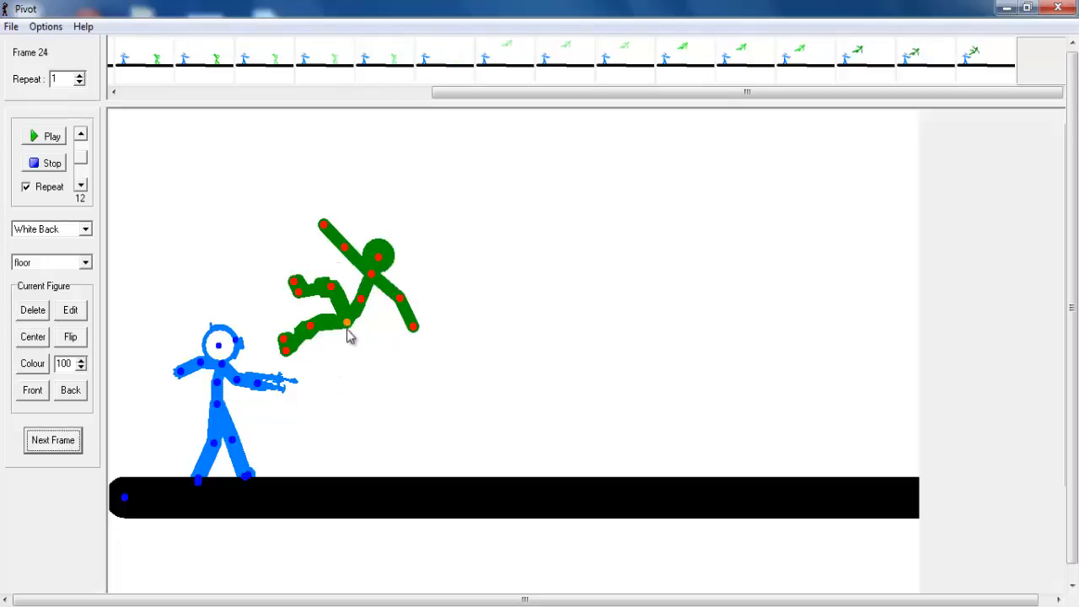
pyautogui.moveTo(347, 324); pyautogui.dragTo(311, 340)
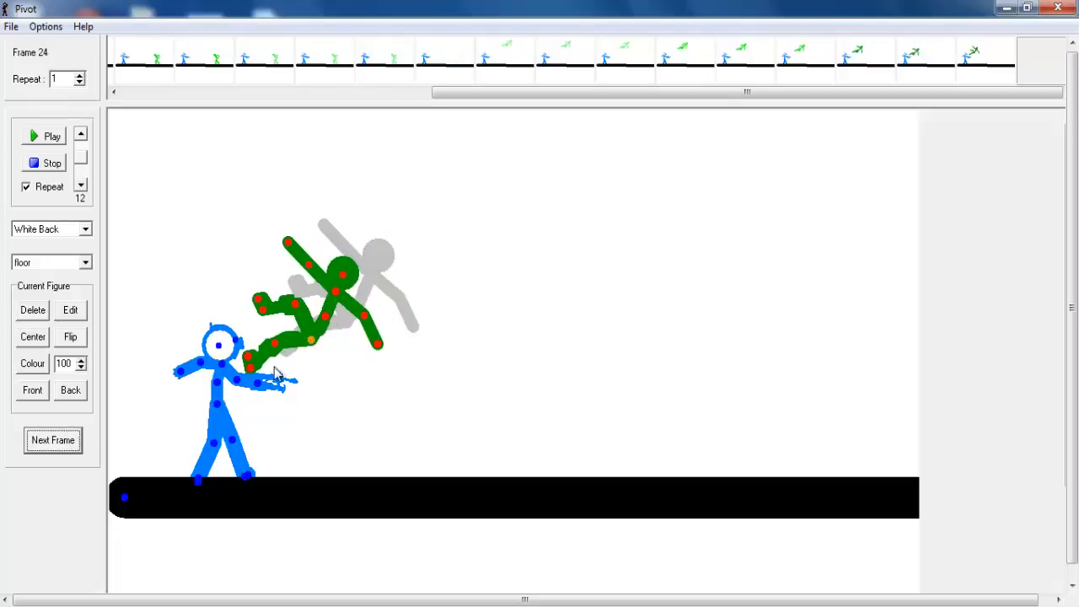
pyautogui.click(58, 447)
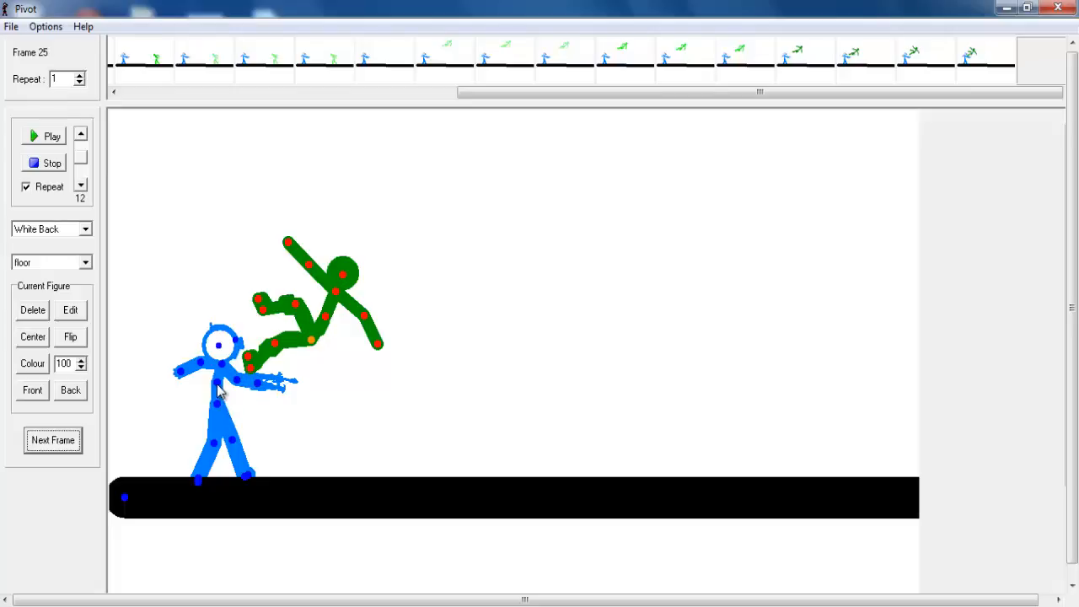
# Pose the robocop knocked backward off its feet, torso leaning back and legs flung forward, and capture frame 25.
pyautogui.moveTo(217, 389); pyautogui.dragTo(202, 398)
pyautogui.moveTo(232, 439)
pyautogui.mouseDown()
pyautogui.moveTo(250, 428)
pyautogui.moveTo(226, 445)
pyautogui.moveTo(243, 442)
pyautogui.mouseUp()
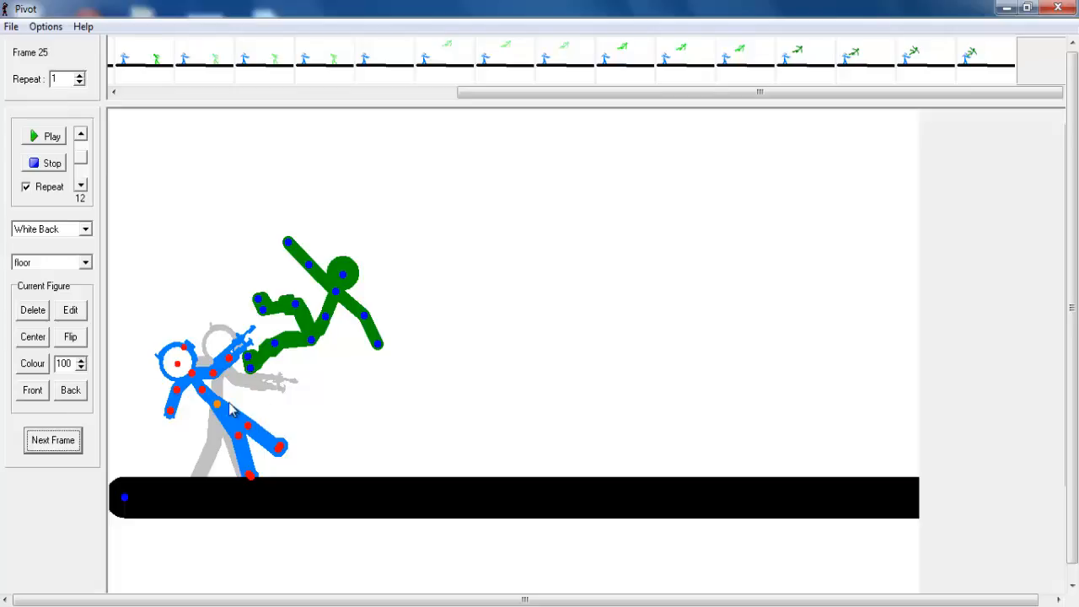
pyautogui.moveTo(216, 409); pyautogui.dragTo(198, 411)
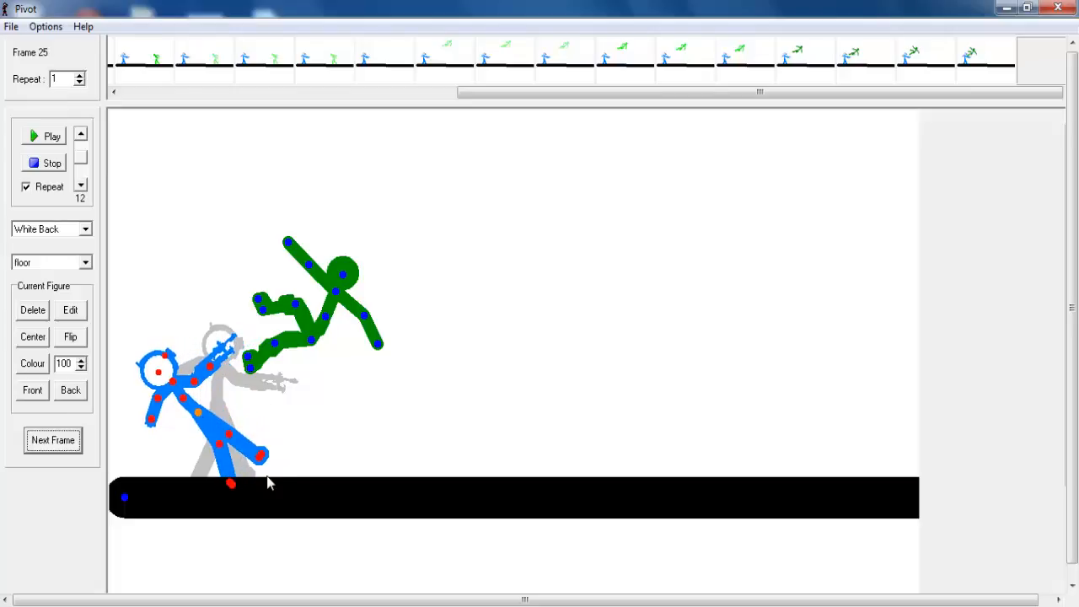
pyautogui.moveTo(268, 439); pyautogui.dragTo(270, 434)
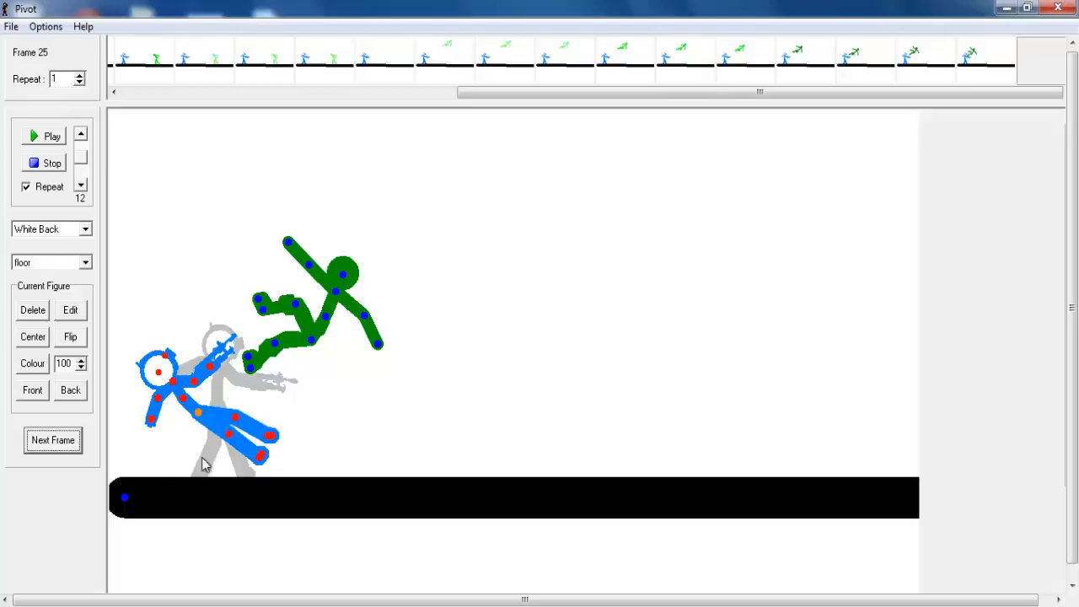
pyautogui.click(49, 450)
# Move the army dude down toward the falling robocop in frame 26, swinging one leg down behind it and lowering both arms.
pyautogui.moveTo(310, 348); pyautogui.dragTo(285, 366)
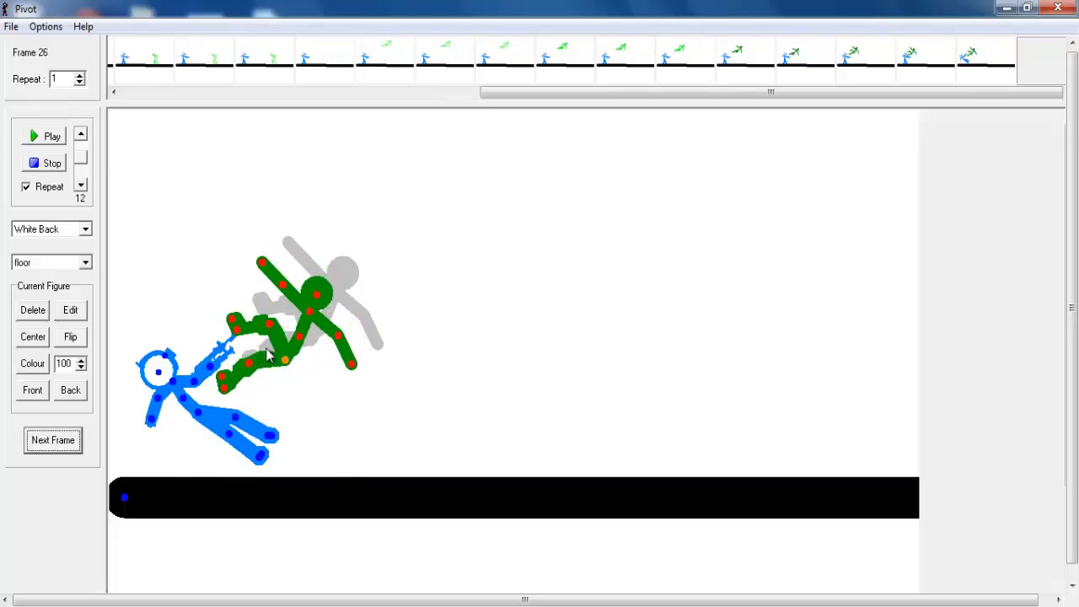
pyautogui.moveTo(270, 329); pyautogui.dragTo(324, 422)
pyautogui.moveTo(281, 291); pyautogui.dragTo(259, 321)
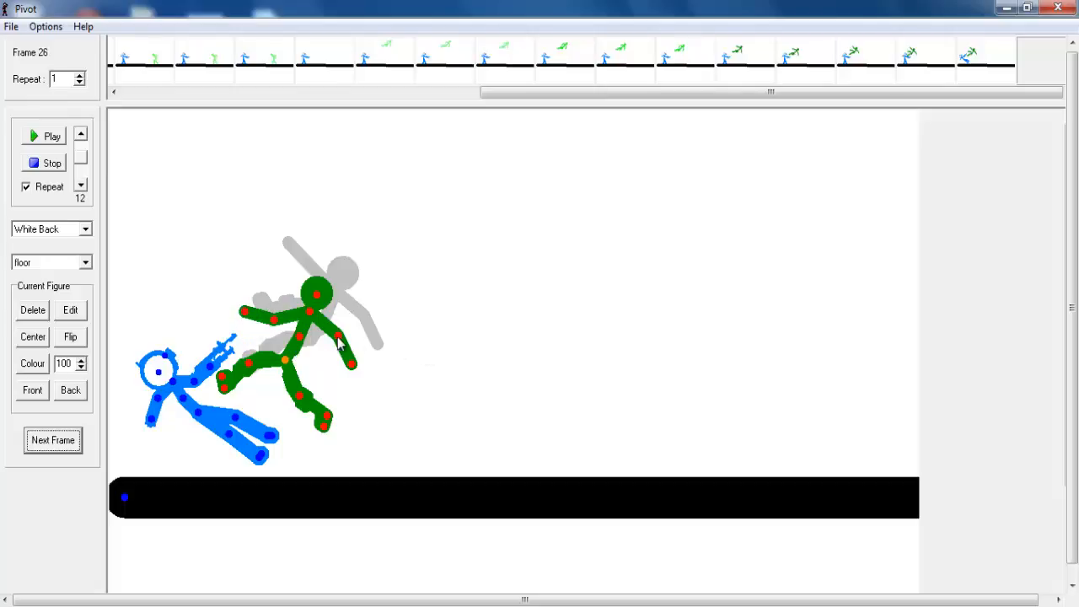
pyautogui.moveTo(338, 339); pyautogui.dragTo(286, 368)
# Drop the robocop almost flat to the floor, straighten the army dude upright with legs and arms lowered, and capture frame 26.
pyautogui.moveTo(198, 412); pyautogui.dragTo(176, 422)
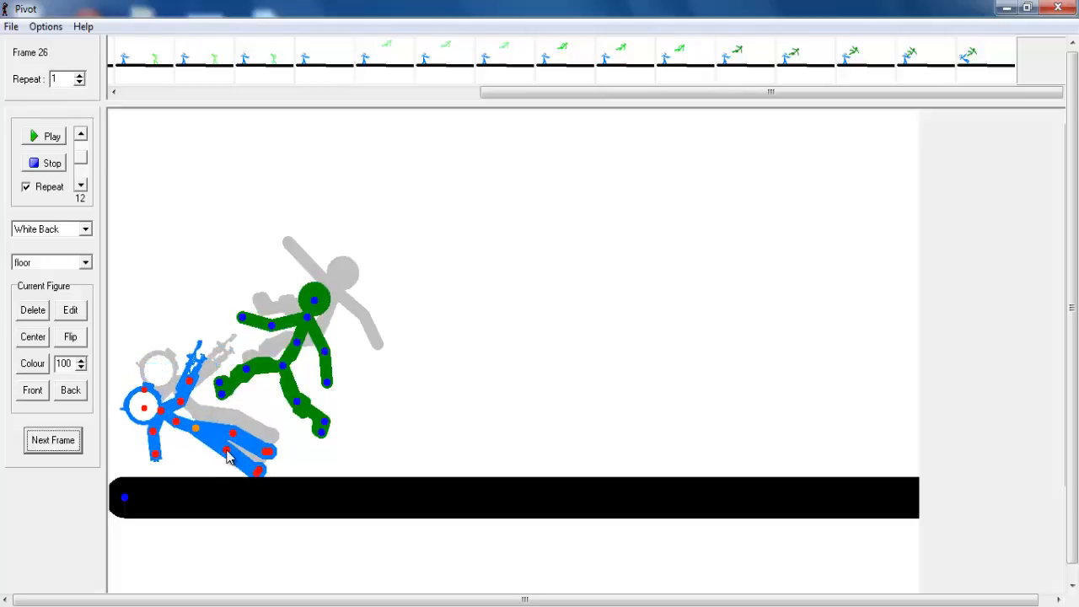
pyautogui.moveTo(228, 454); pyautogui.dragTo(205, 455)
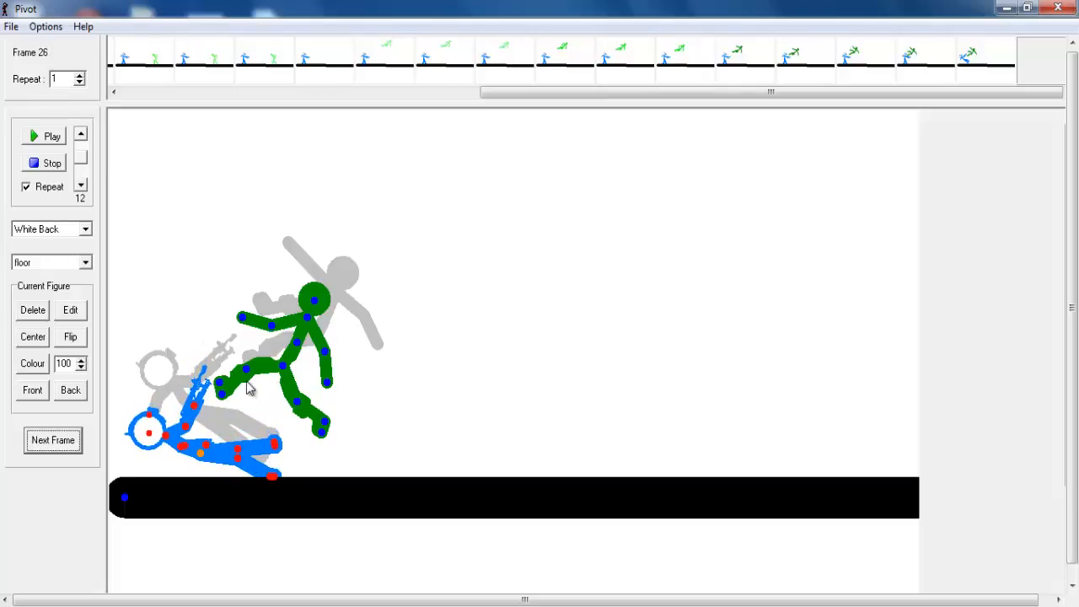
pyautogui.moveTo(246, 370); pyautogui.dragTo(290, 403)
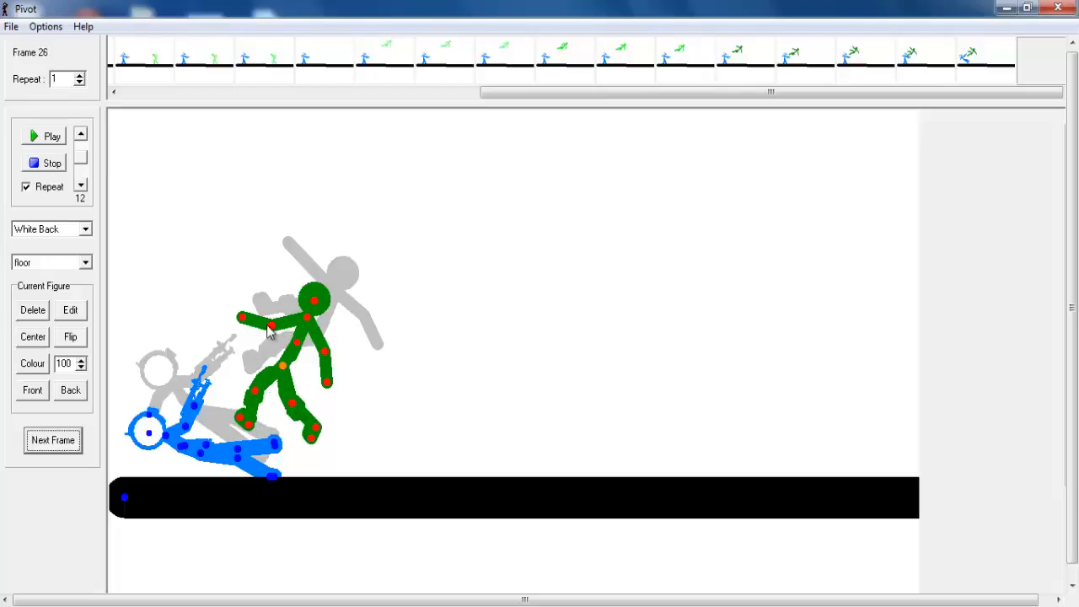
pyautogui.moveTo(272, 334); pyautogui.dragTo(301, 387)
pyautogui.moveTo(299, 343); pyautogui.dragTo(278, 372)
pyautogui.click(53, 441)
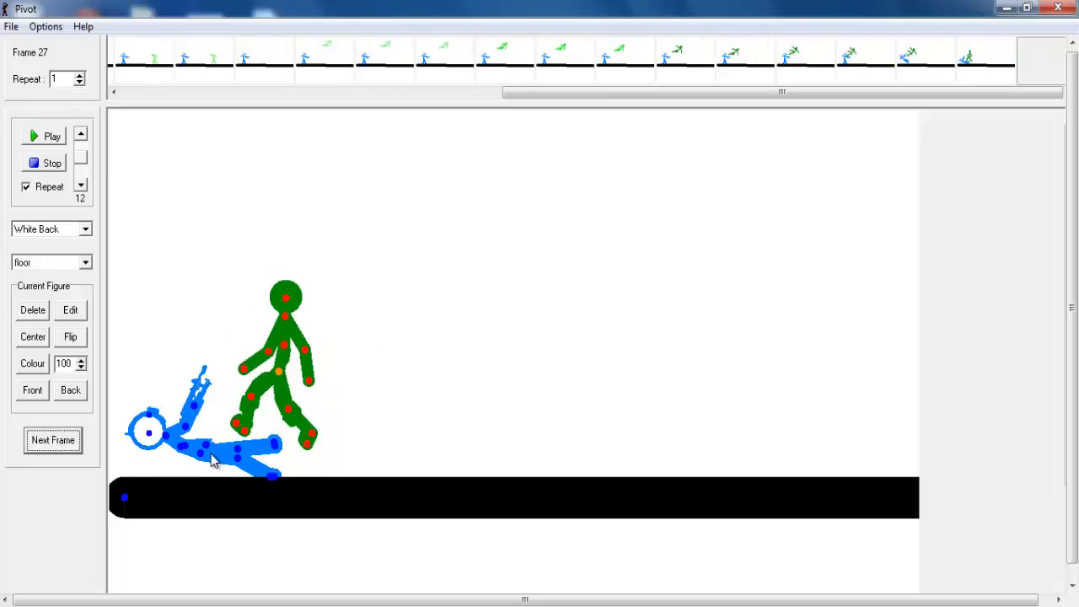
# Lay the robocop flat on the floor, land the army dude over its legs with both arms spread, and capture frame 27.
pyautogui.moveTo(201, 458); pyautogui.dragTo(242, 460)
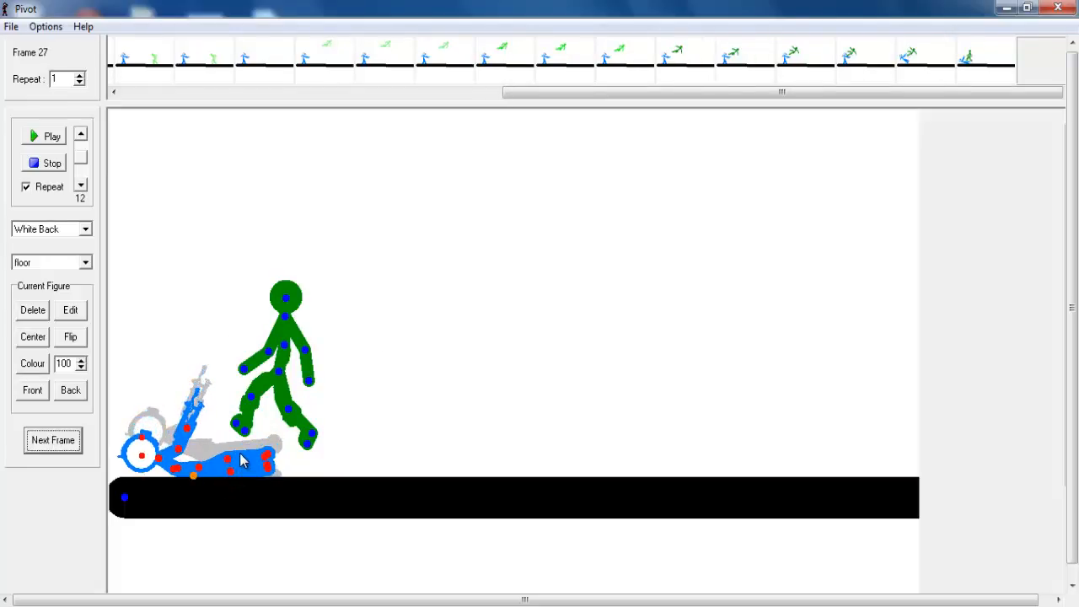
pyautogui.moveTo(280, 371); pyautogui.dragTo(270, 410)
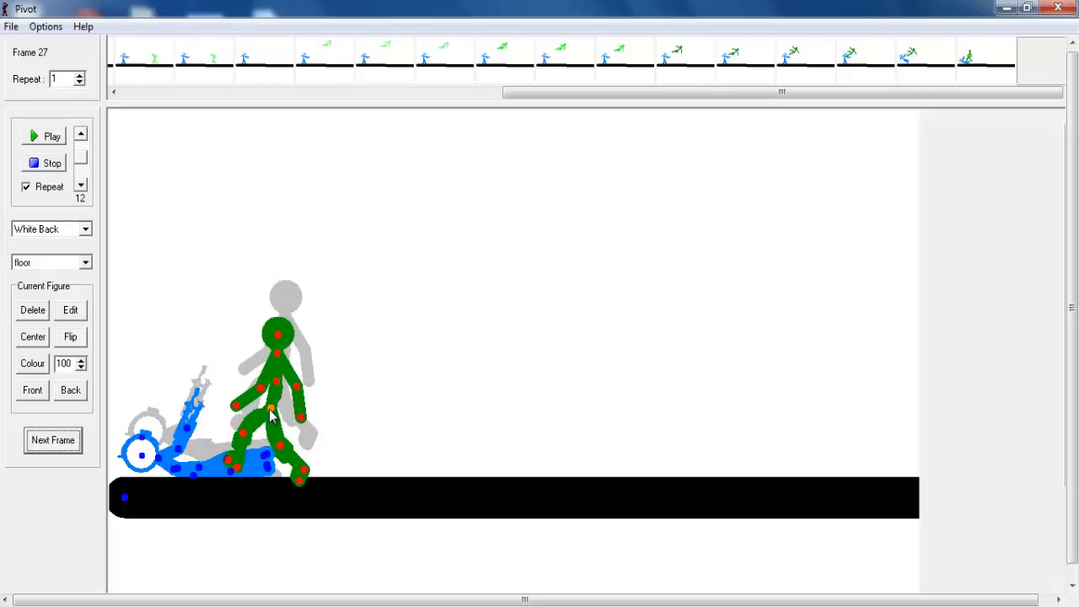
pyautogui.moveTo(277, 452); pyautogui.dragTo(292, 449)
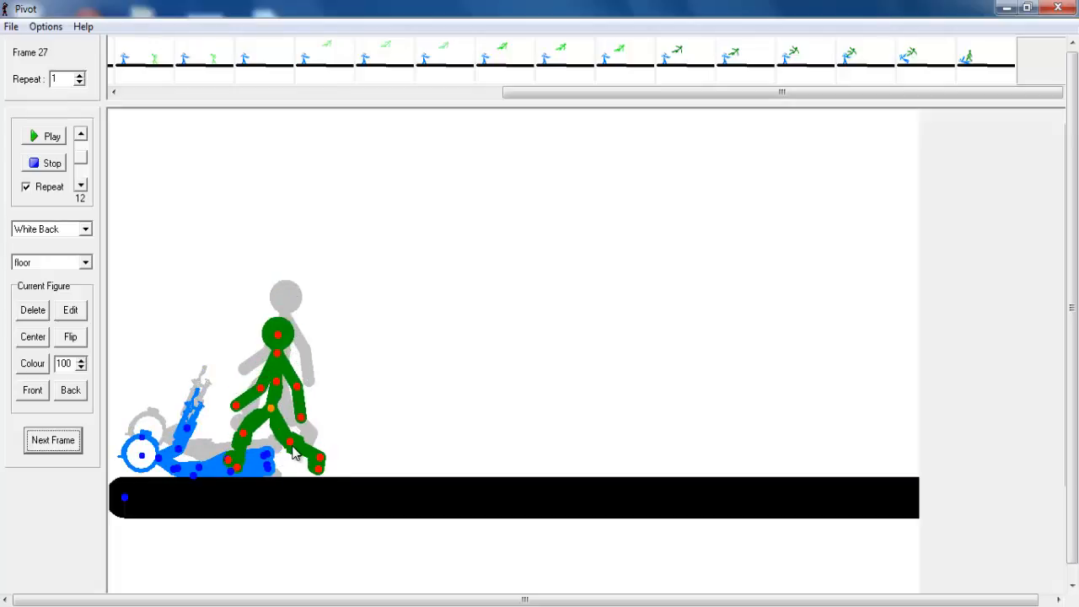
pyautogui.moveTo(297, 389); pyautogui.dragTo(307, 331)
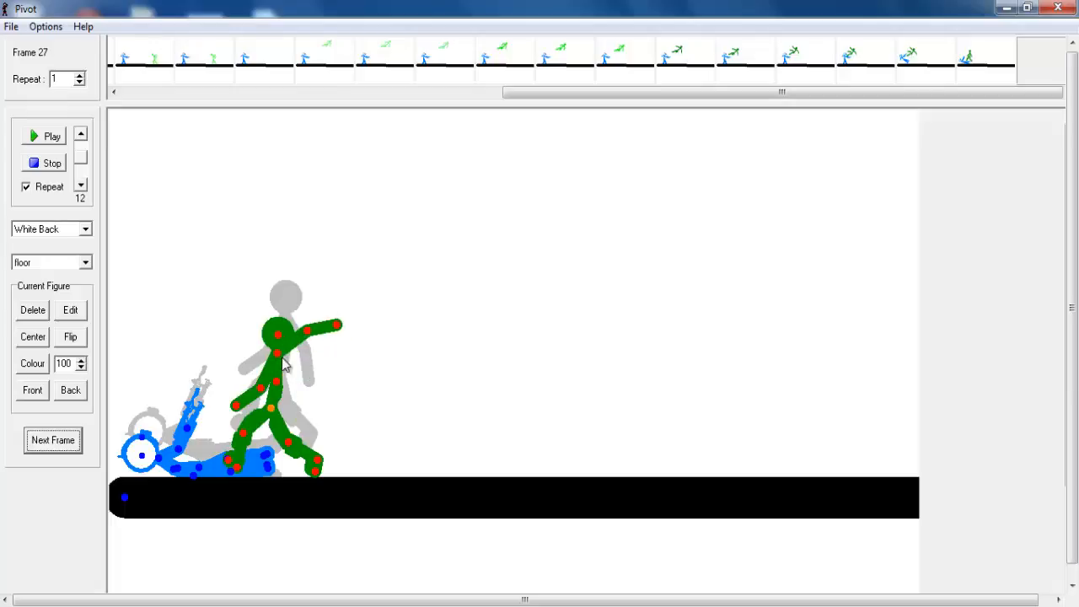
pyautogui.moveTo(261, 388); pyautogui.dragTo(242, 363)
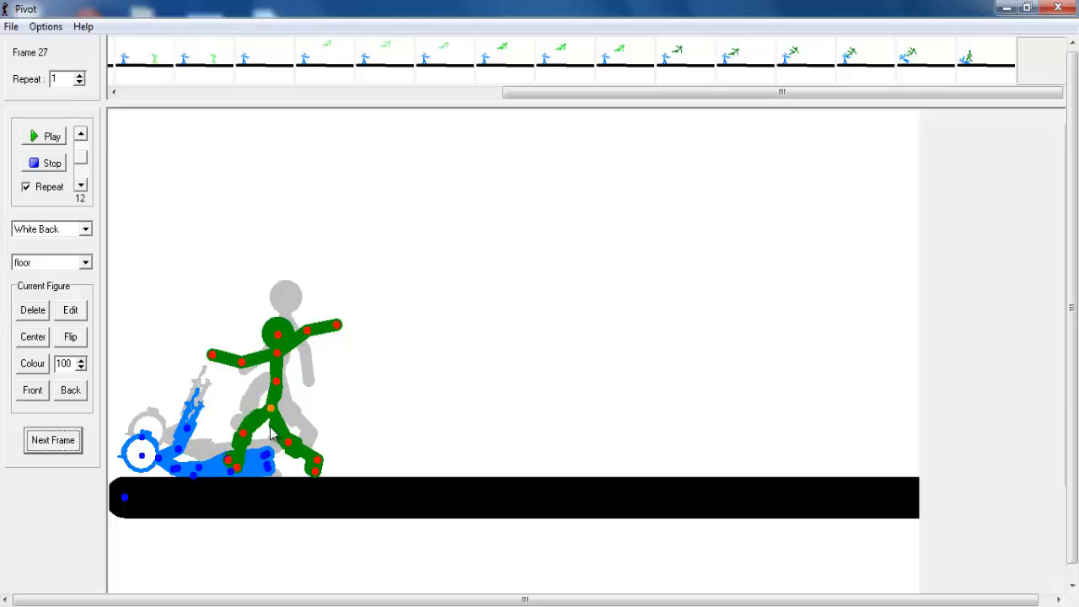
pyautogui.click(47, 441)
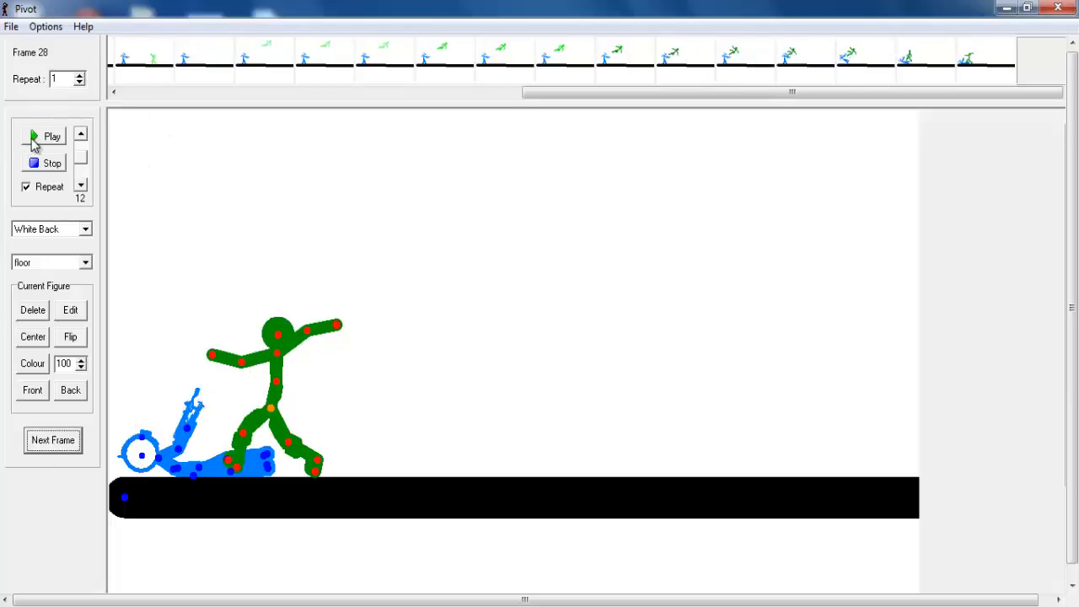
# Play the animation to review the whole fight sequence.
pyautogui.click(52, 138)
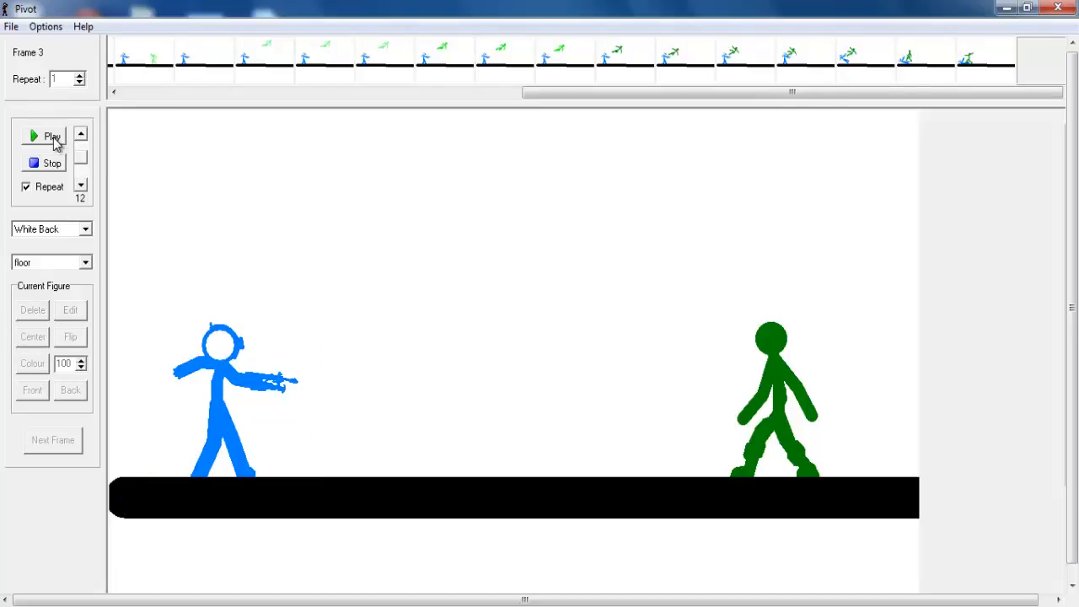